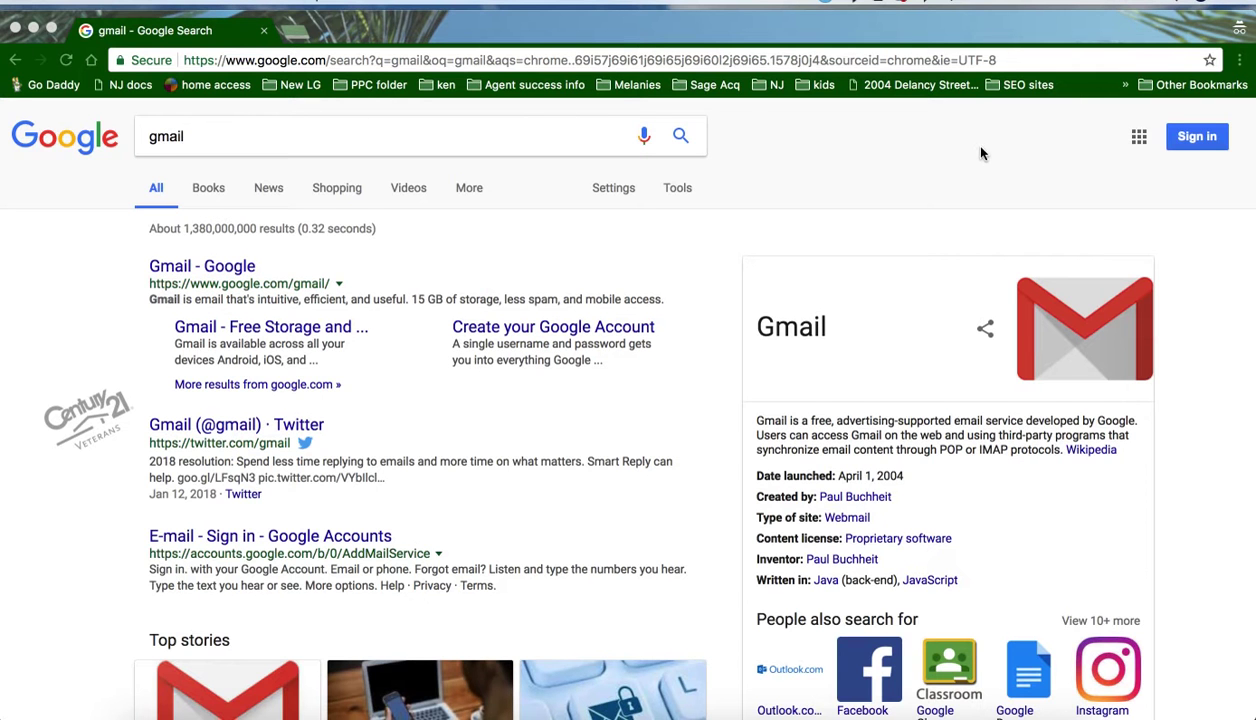
Step: Sign in to the Google account by entering the account password
click(1197, 137)
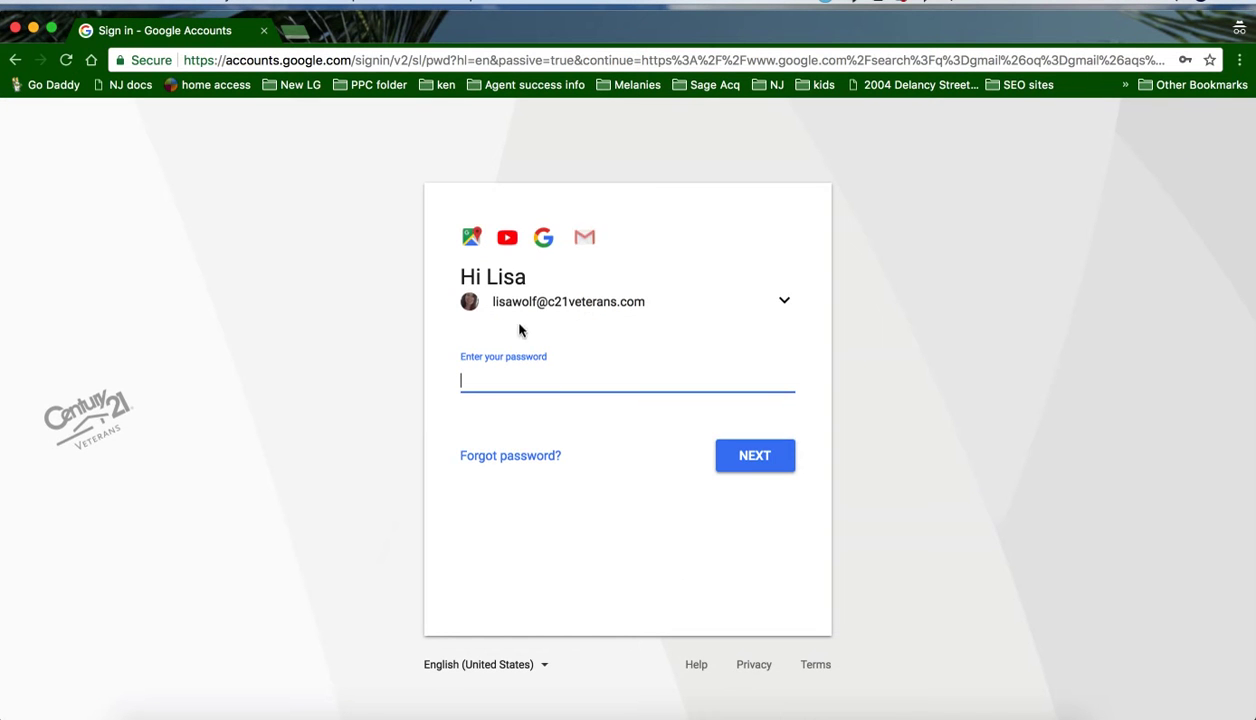
click(505, 370)
text(••••••)
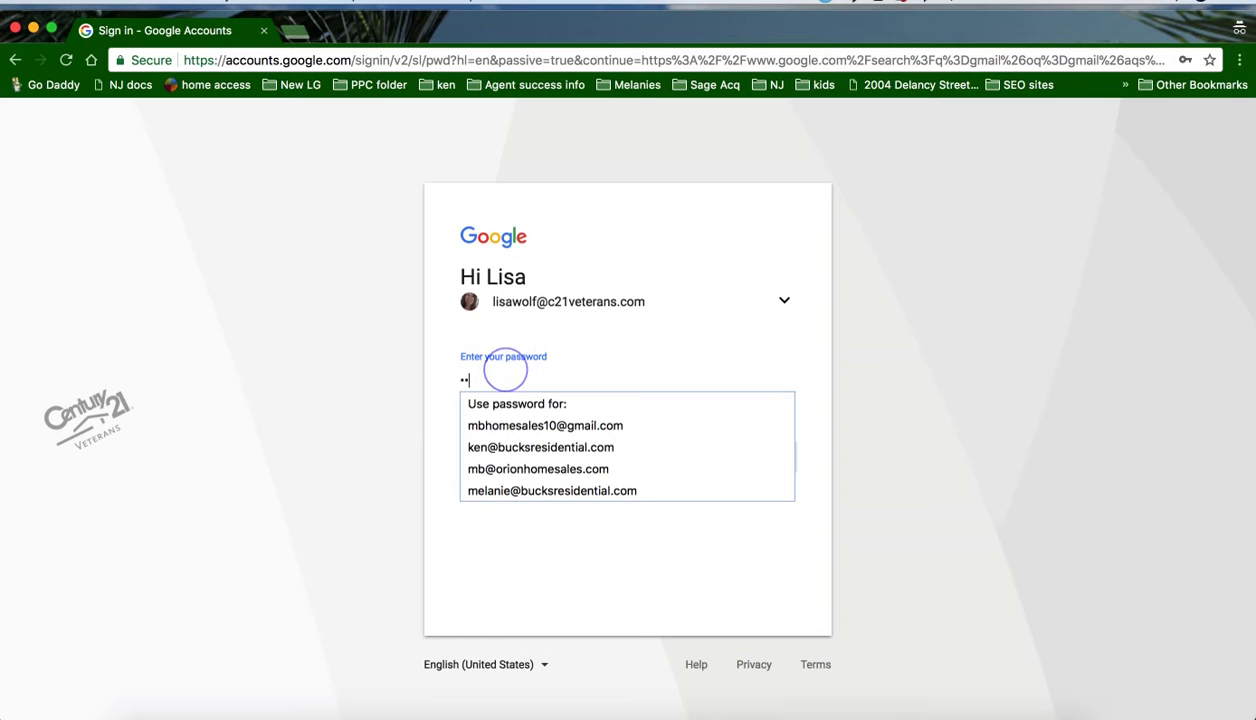
text(••••••)
key(Return)
click(756, 455)
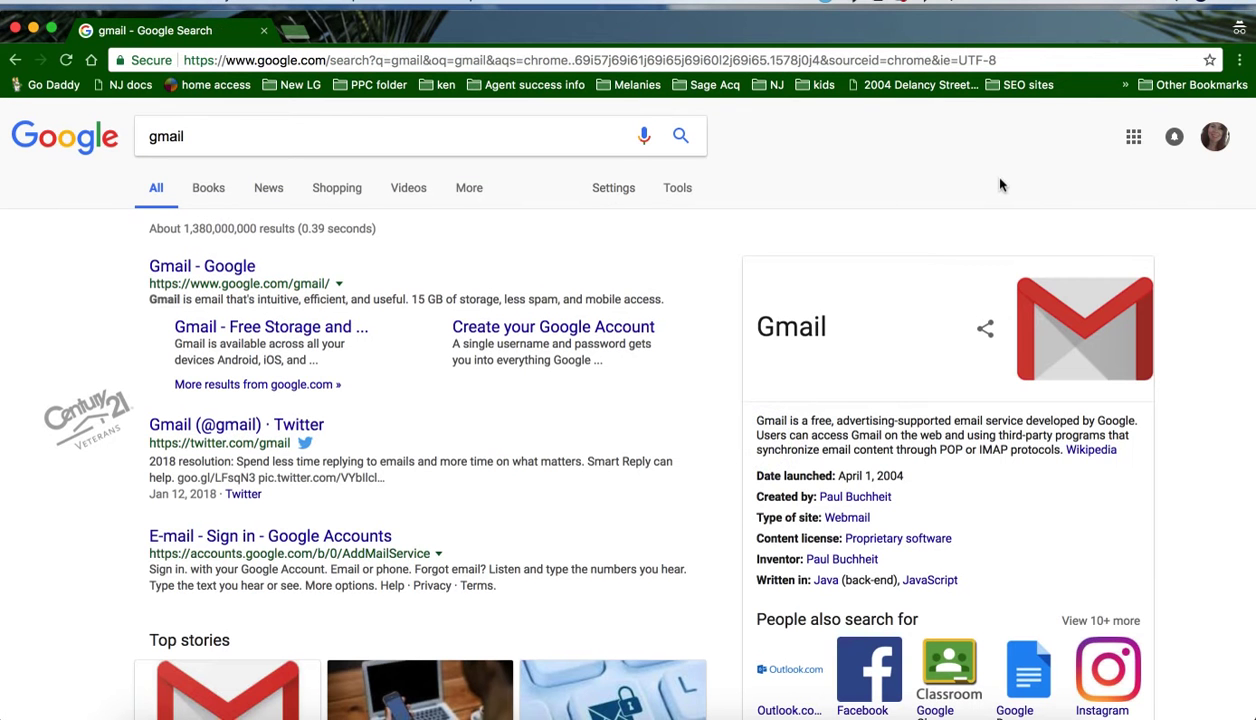
Step: Open the account's Gmail inbox and go to the general mail settings
click(1135, 140)
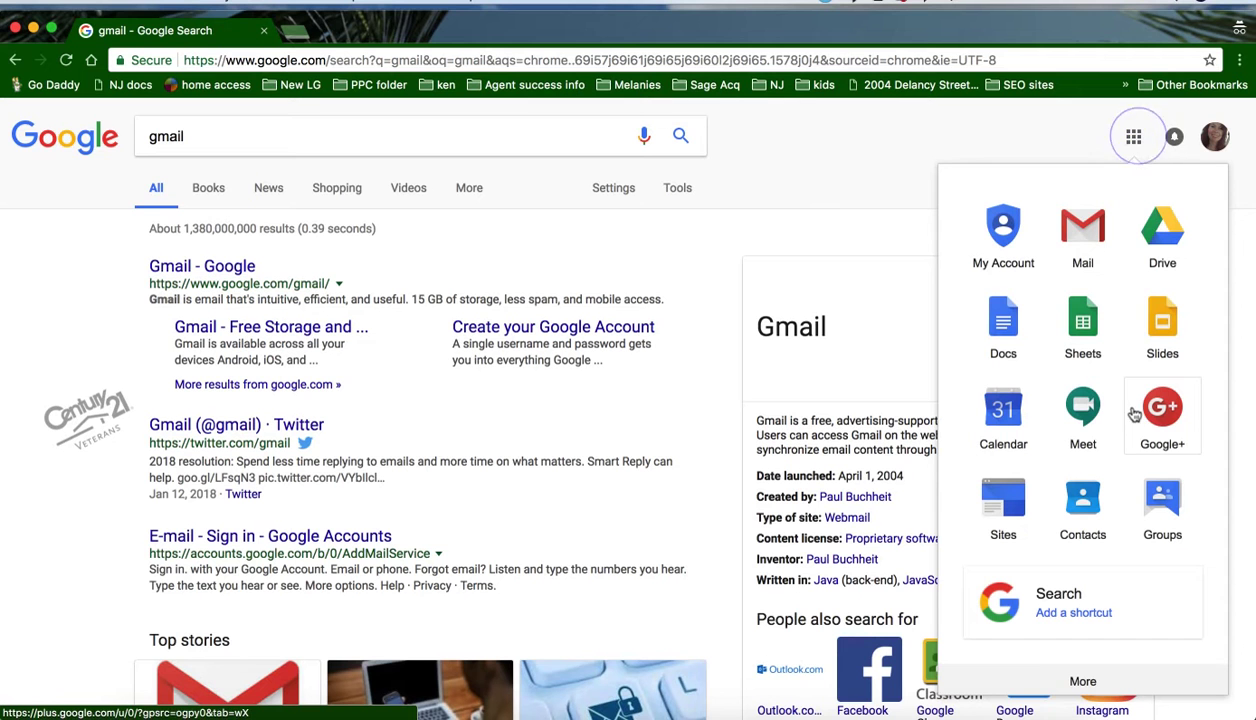
click(1082, 228)
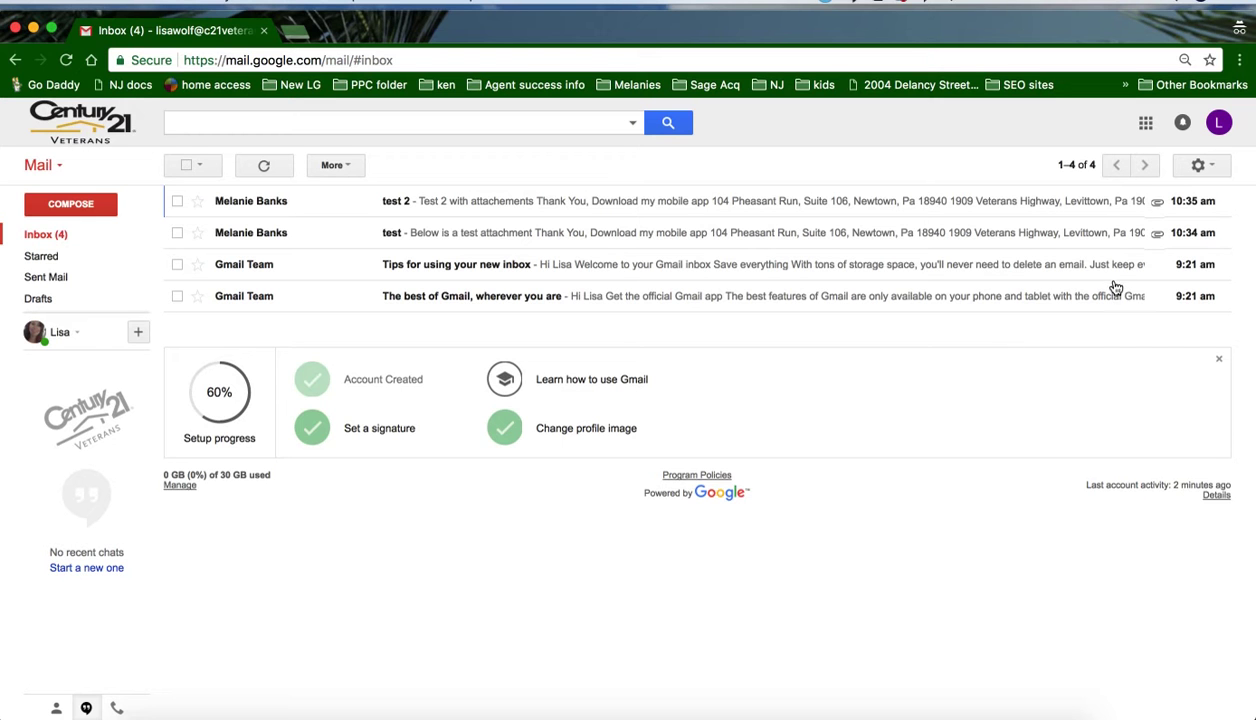
click(1212, 167)
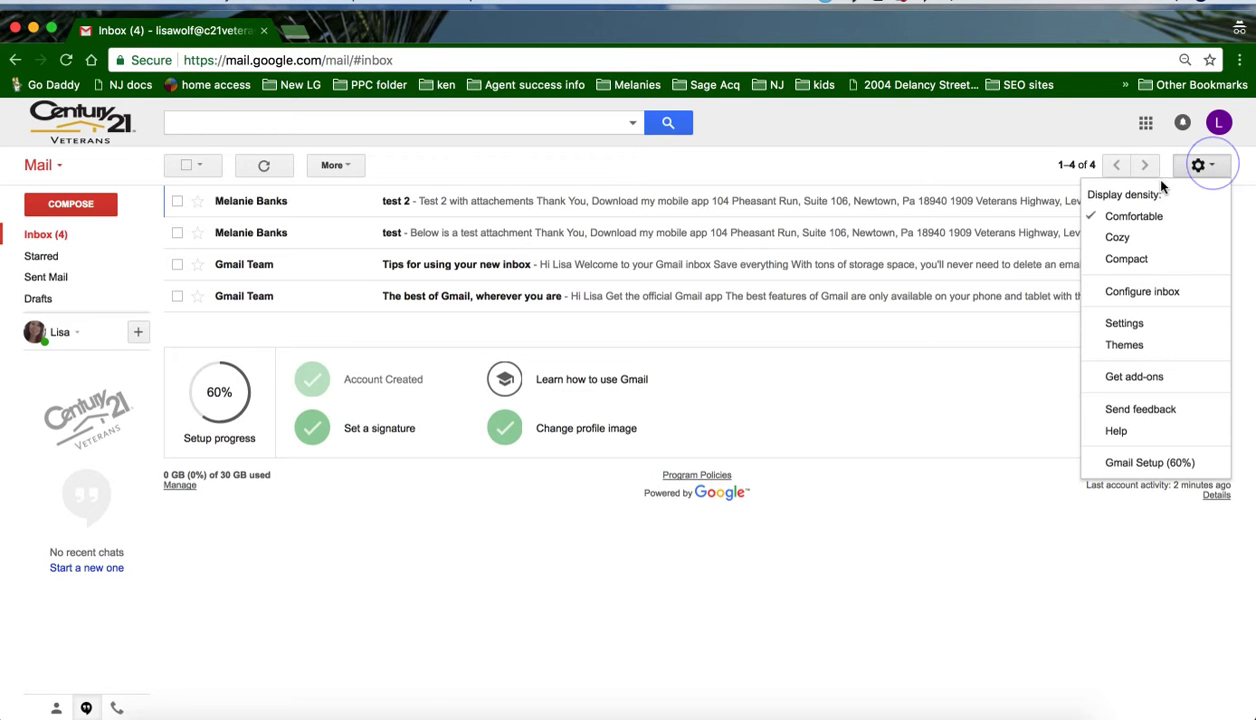
click(1124, 323)
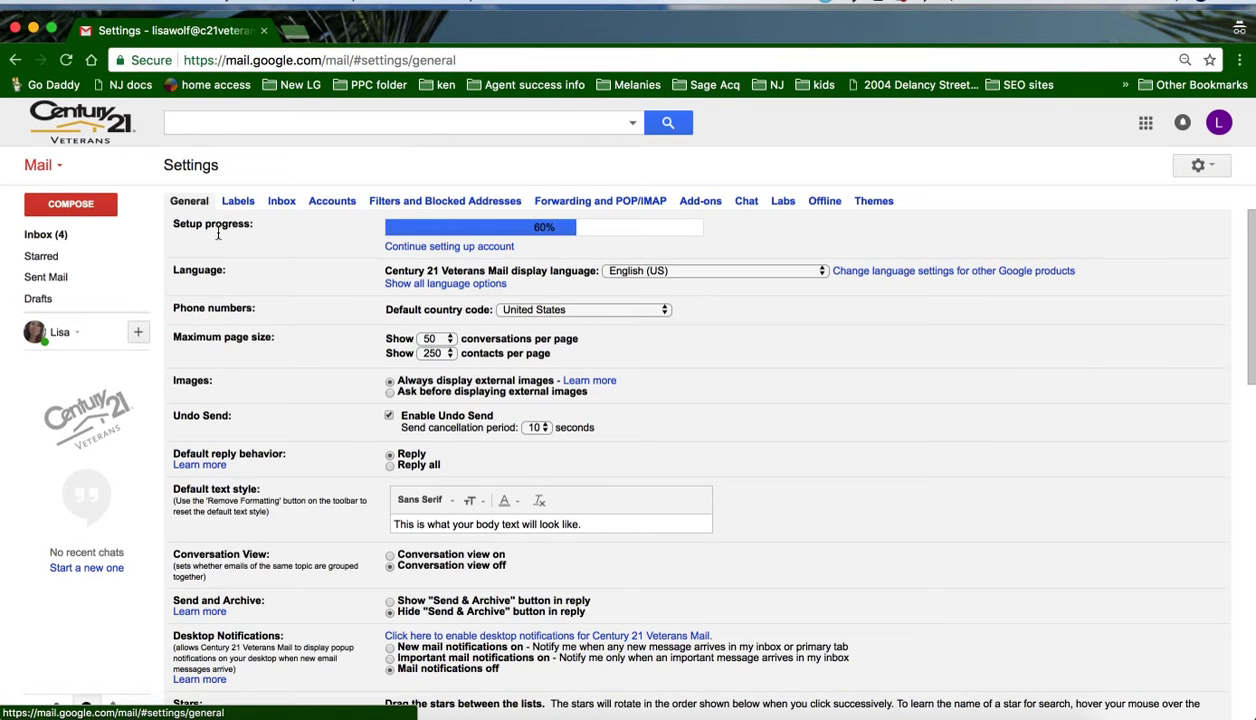
Step: Review the signature and the remaining general settings, and leave the settings without saving changes
scroll(318, 378, down, 5)
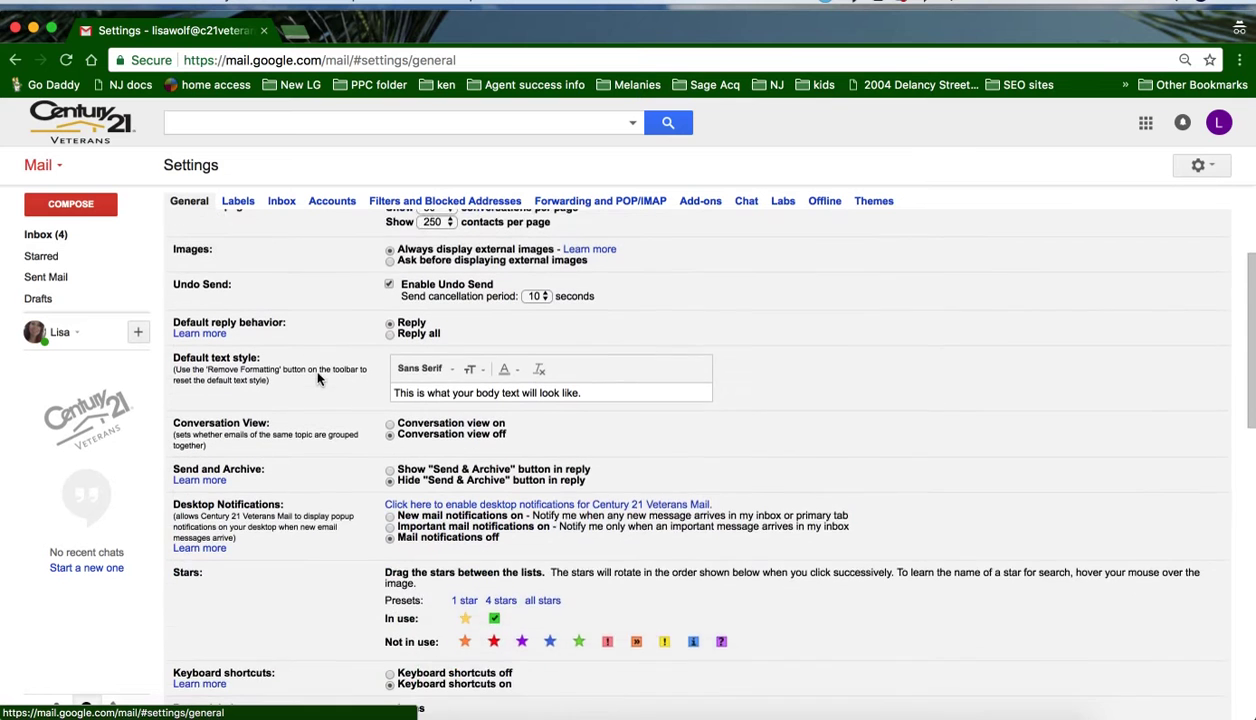
scroll(318, 378, down, 7)
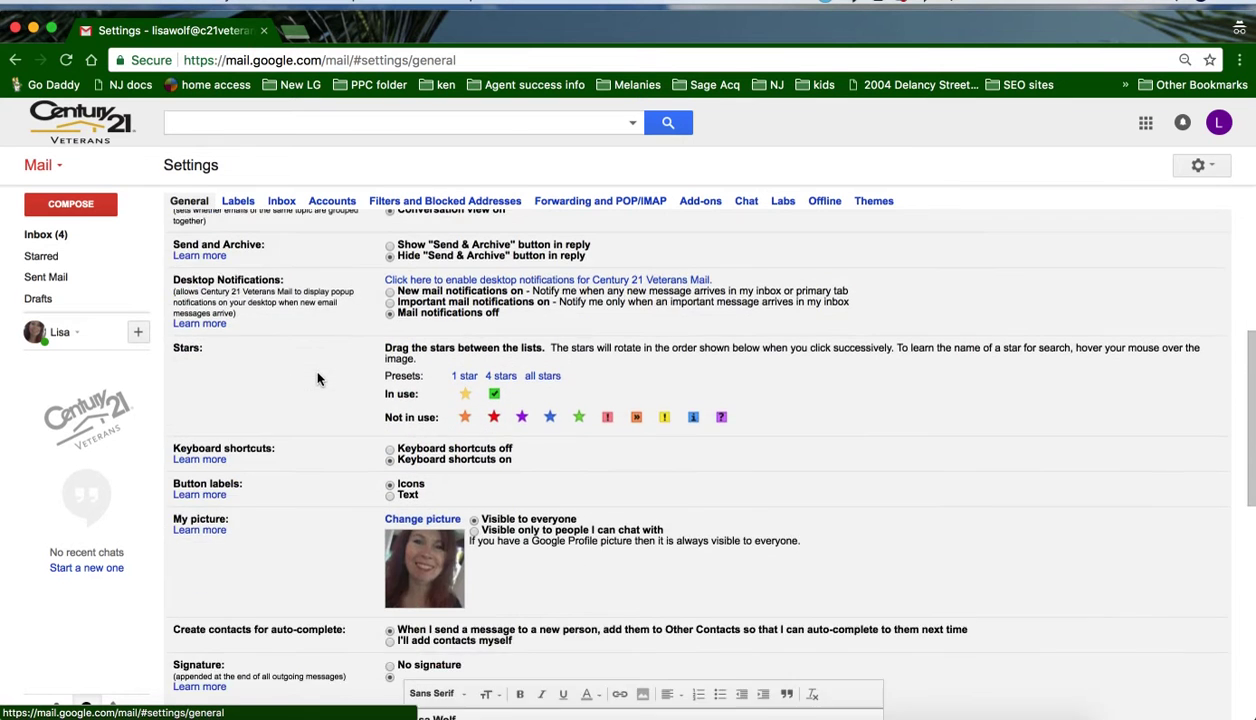
scroll(318, 378, down, 4)
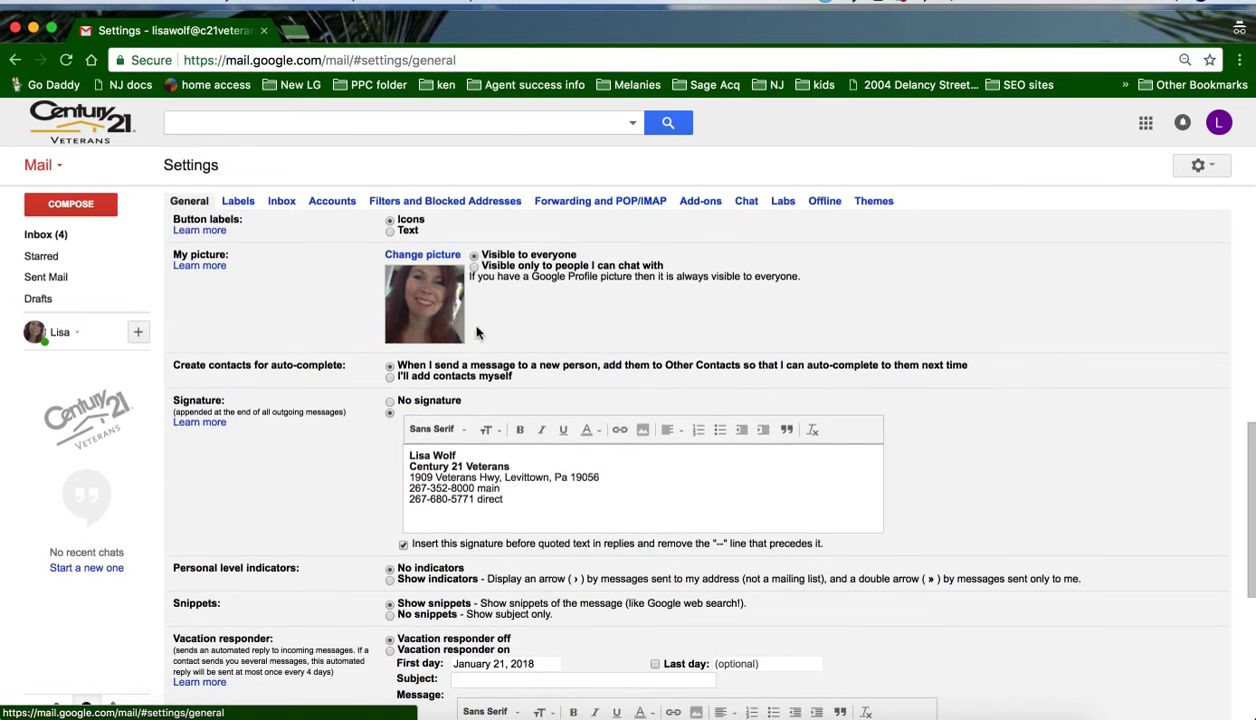
click(476, 456)
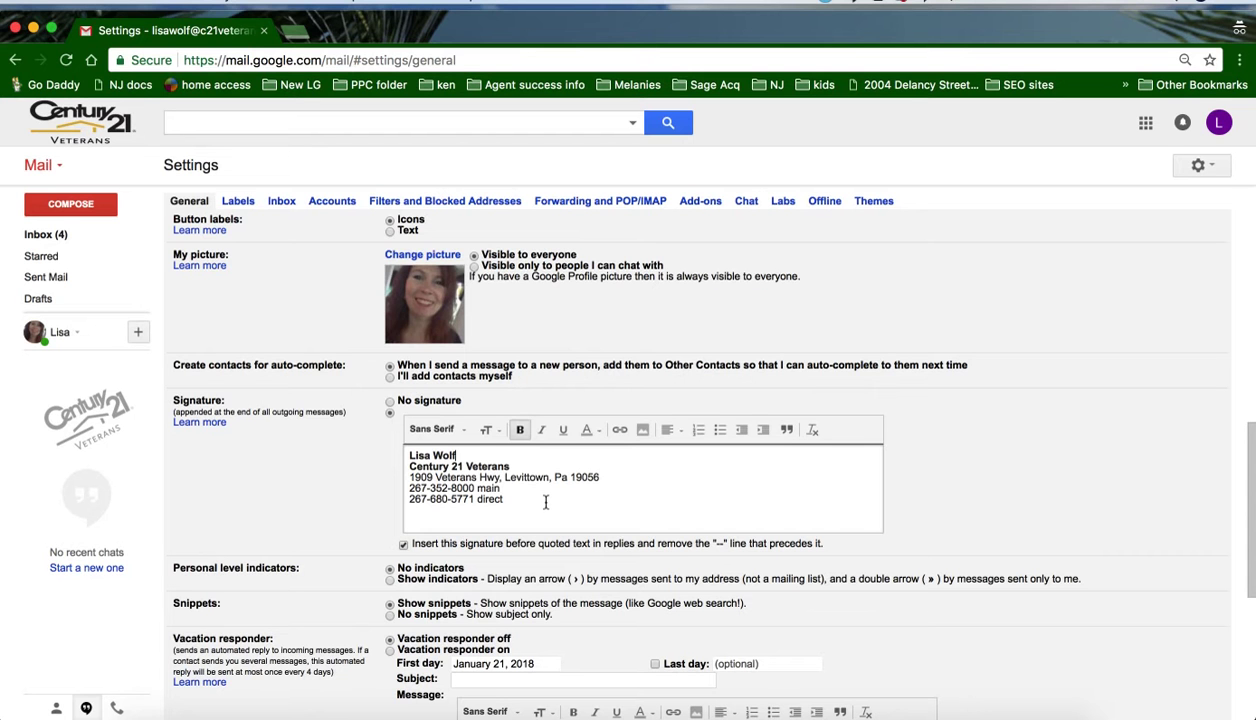
scroll(545, 502, down, 5)
scroll(545, 502, down, 2)
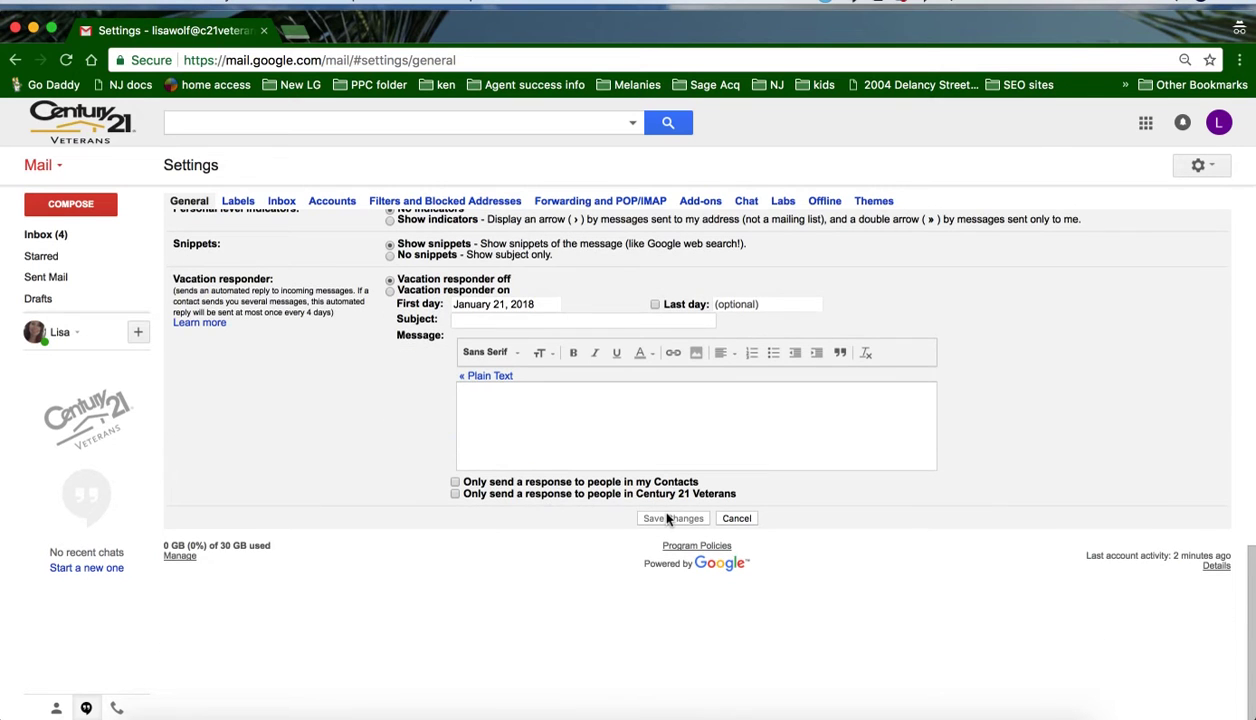
click(737, 519)
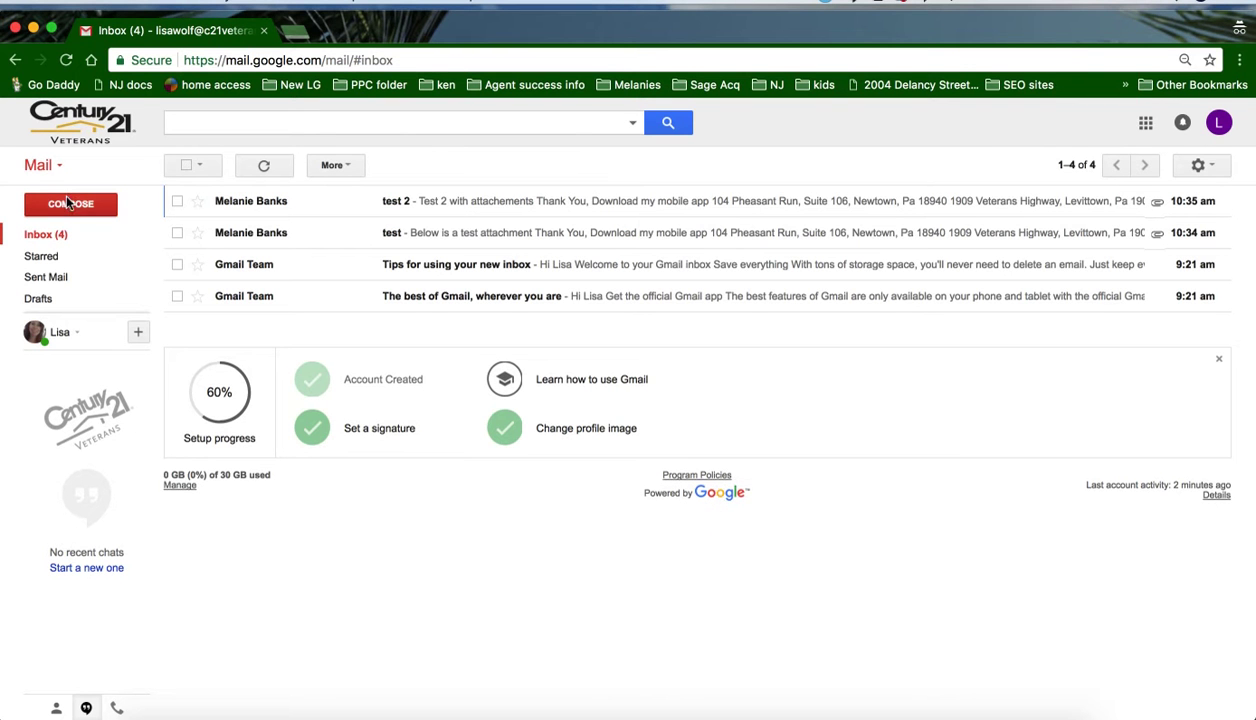
Step: Start a new message to check its signature, dismiss the send-money promotion and close the message
click(68, 203)
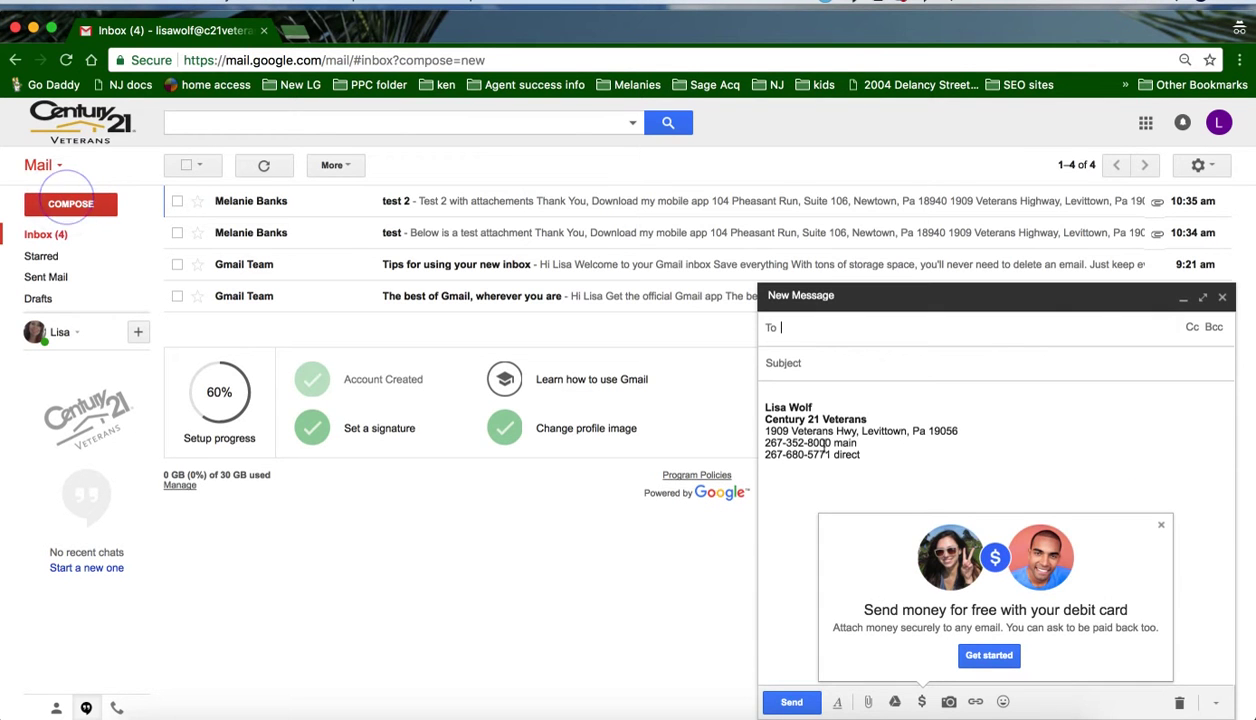
click(1161, 524)
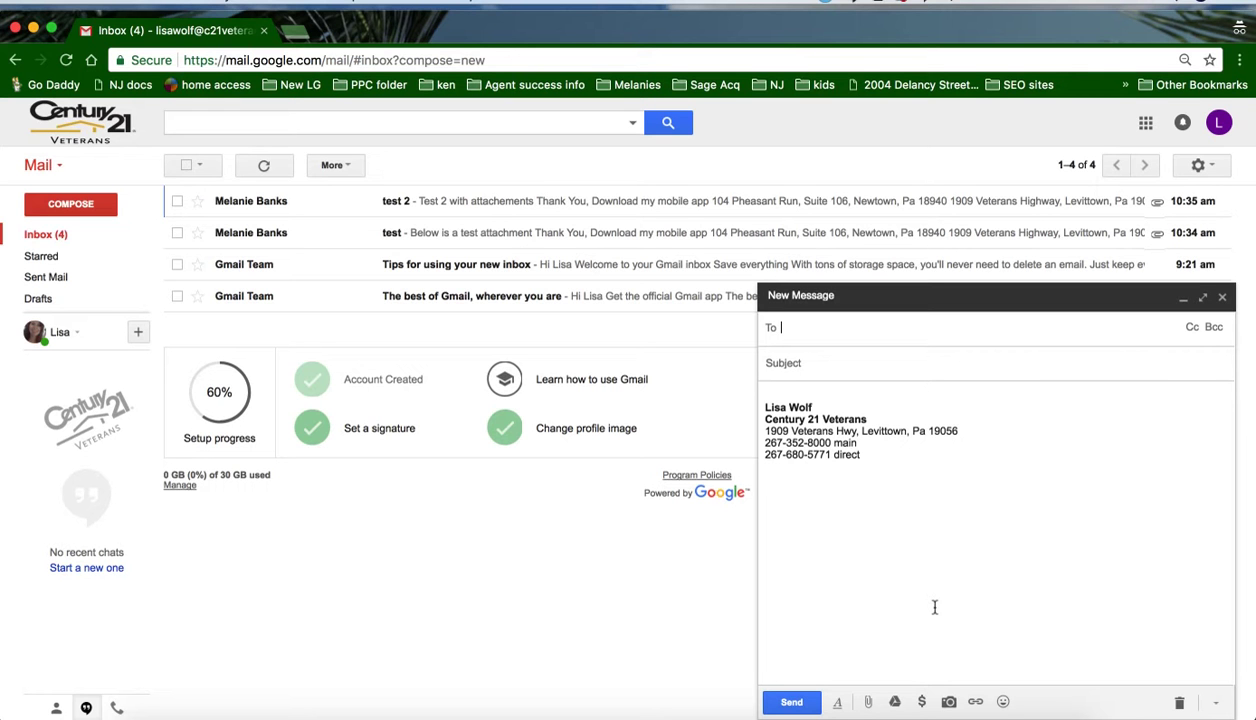
click(1221, 299)
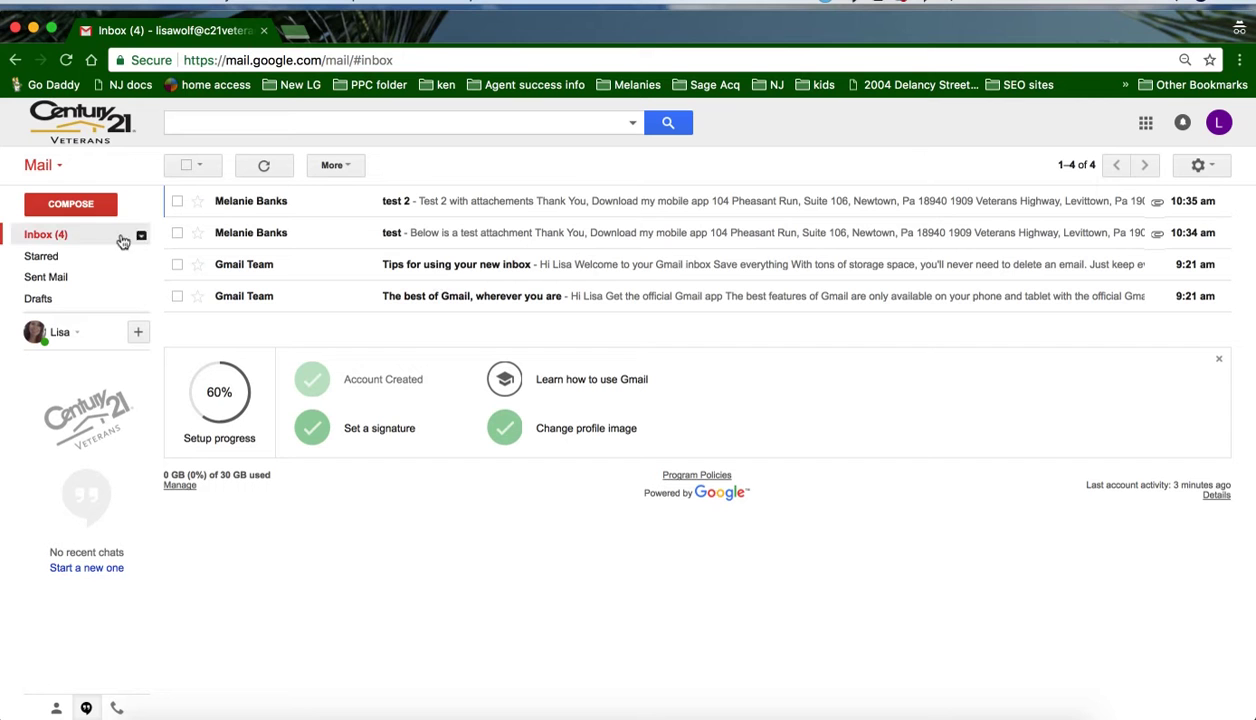
Step: Create a new mail label named "Listings"
mouse_move(85, 298)
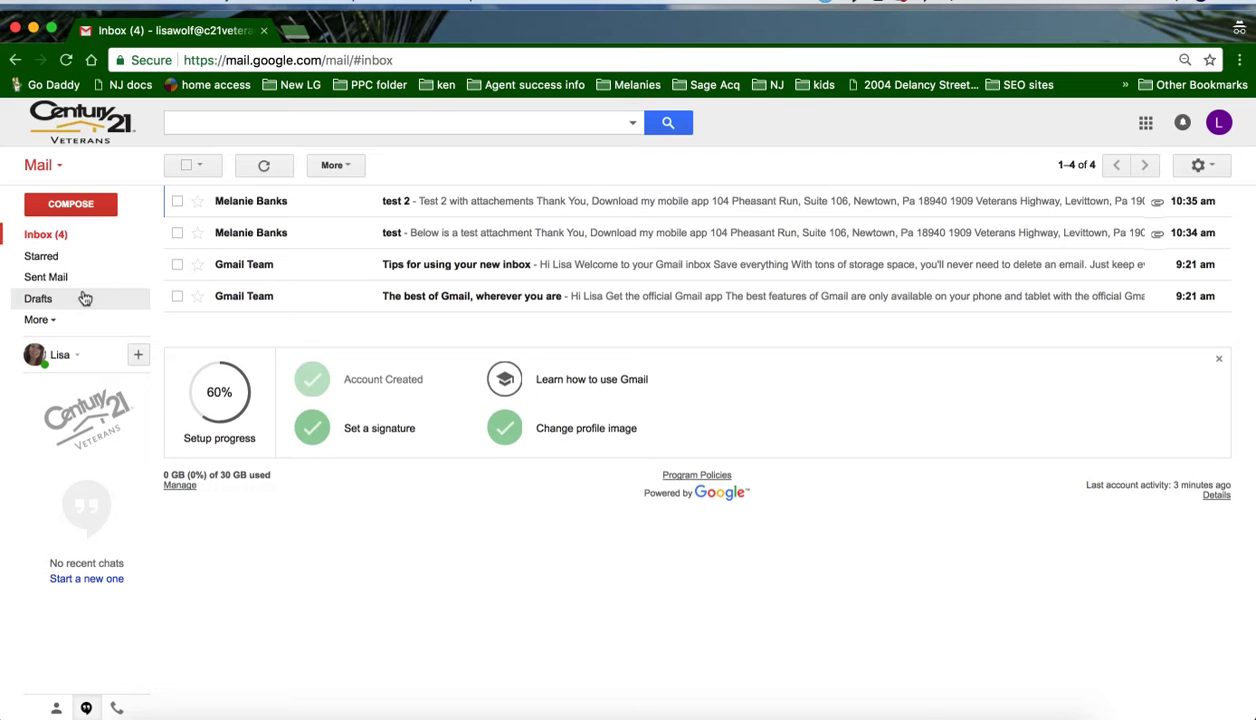
click(334, 167)
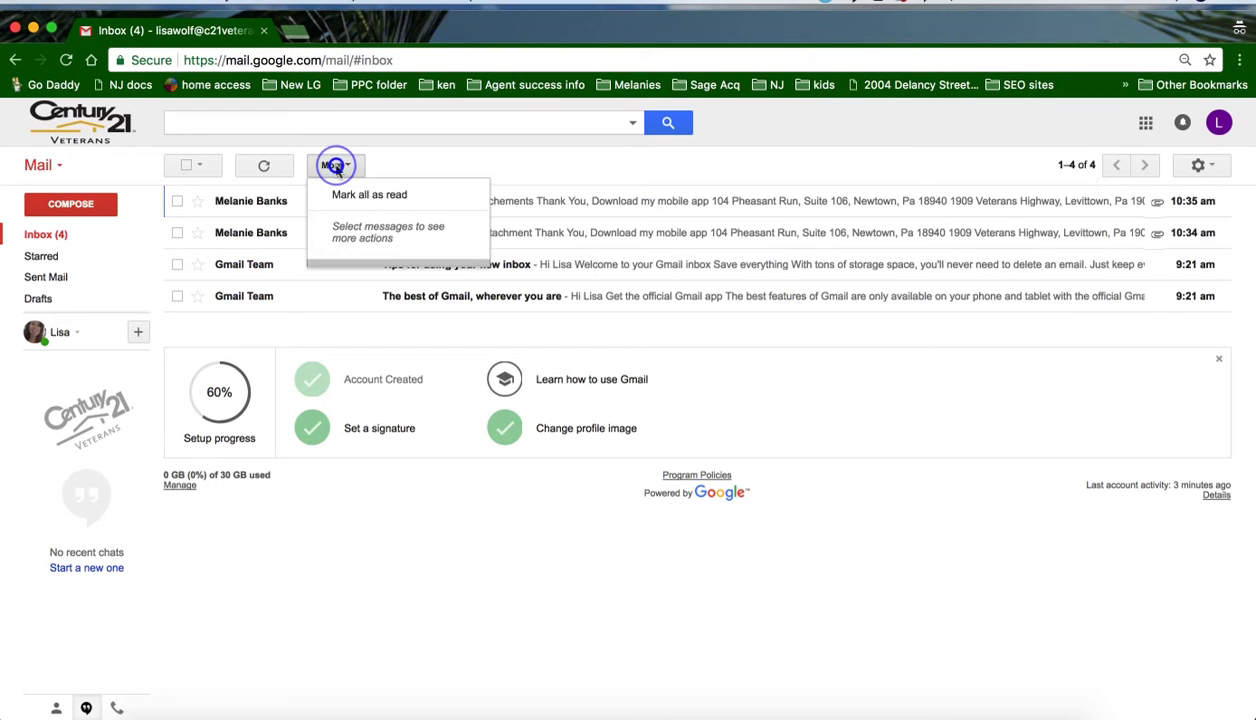
click(384, 166)
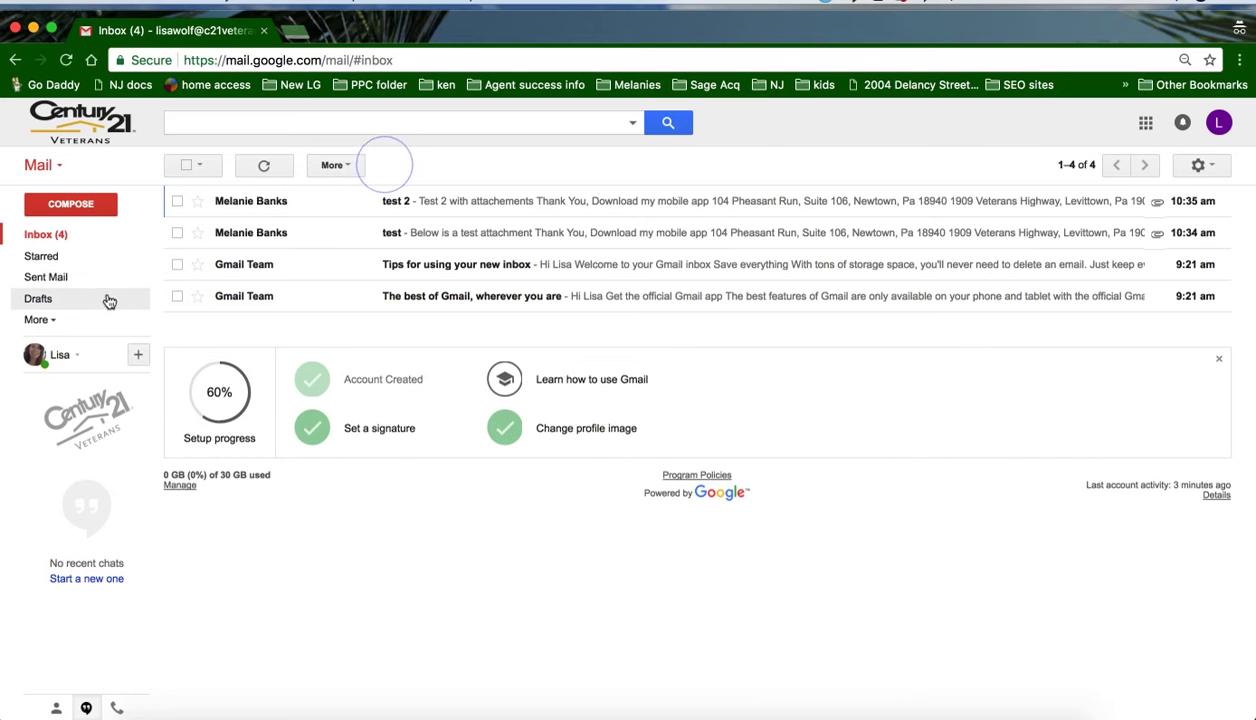
click(52, 320)
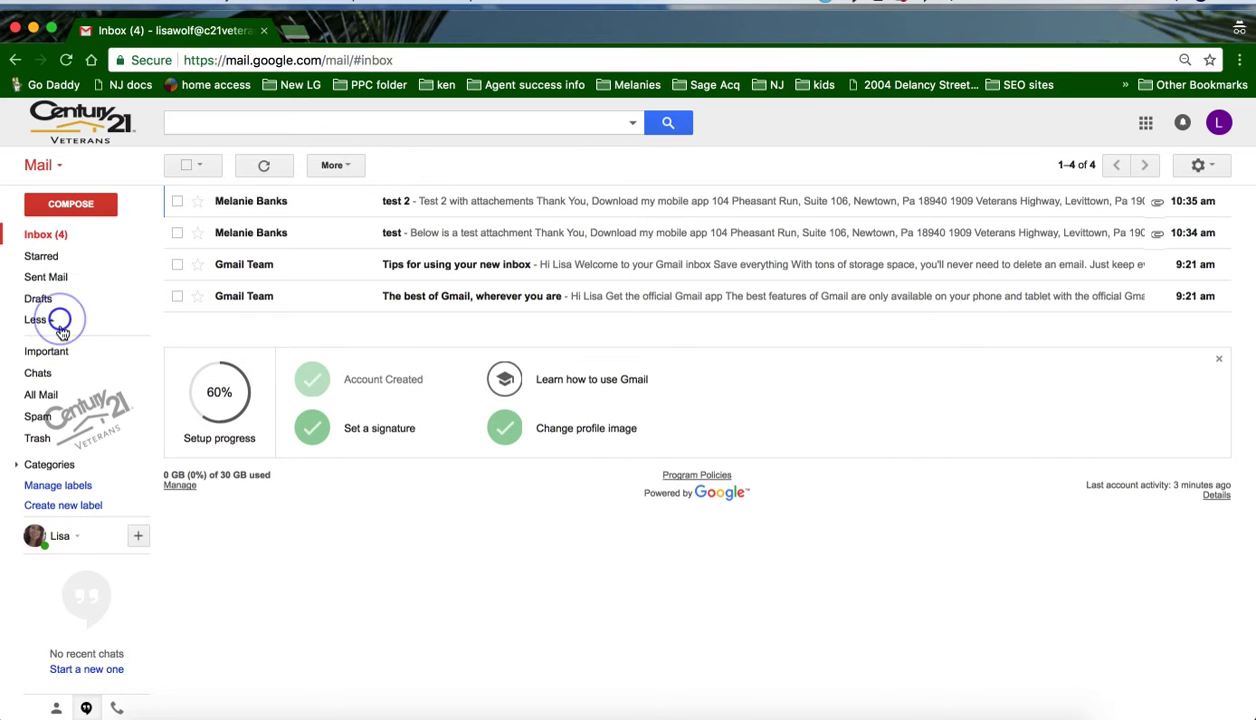
click(60, 505)
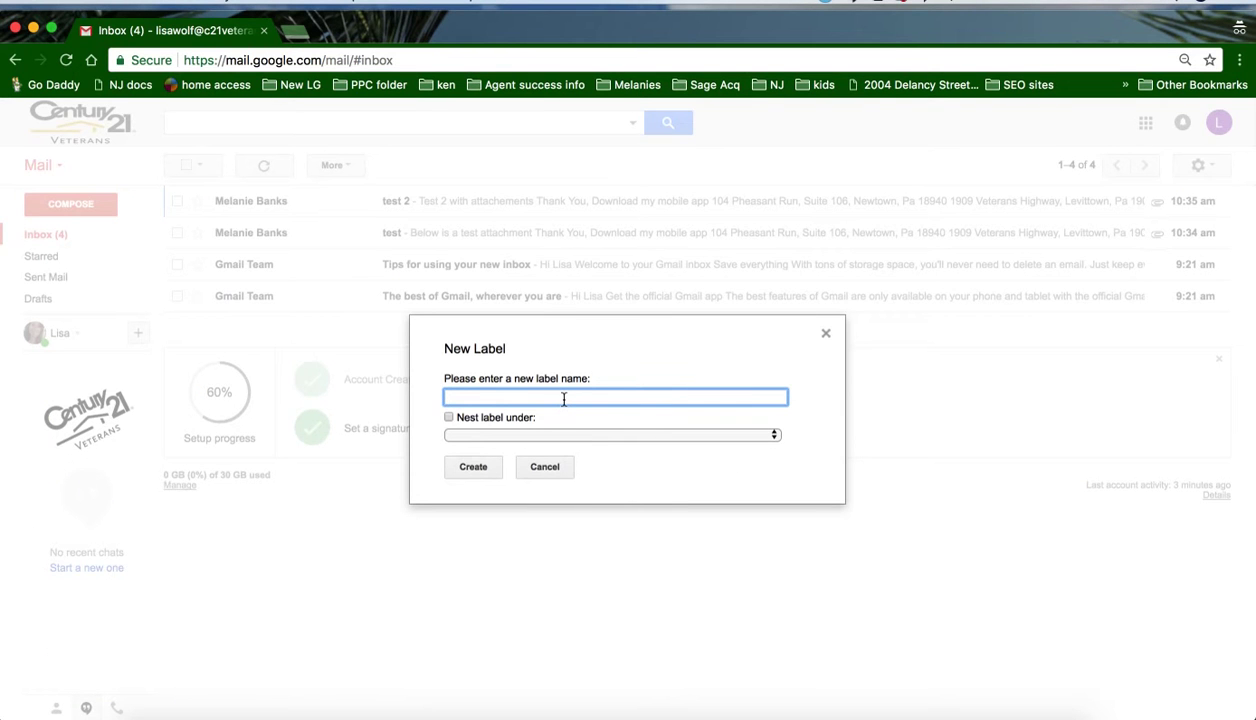
text(Listings)
click(465, 462)
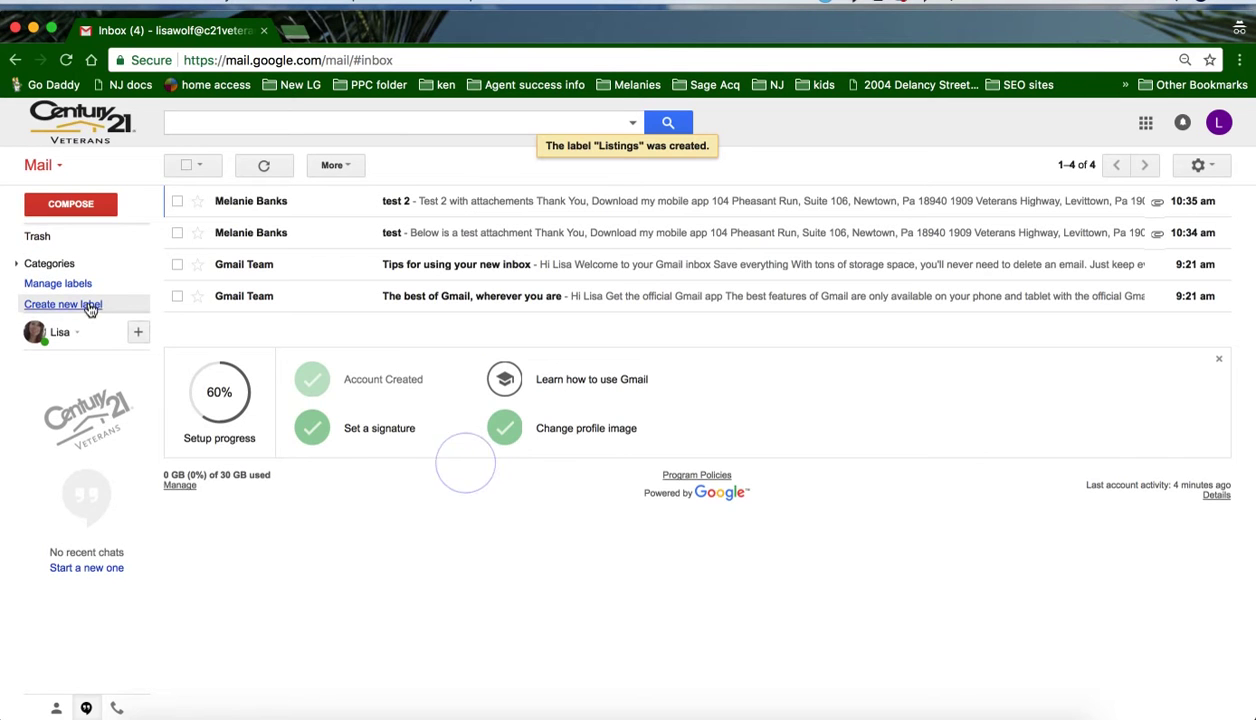
Step: Create a second mail label named "Transactions"
click(55, 527)
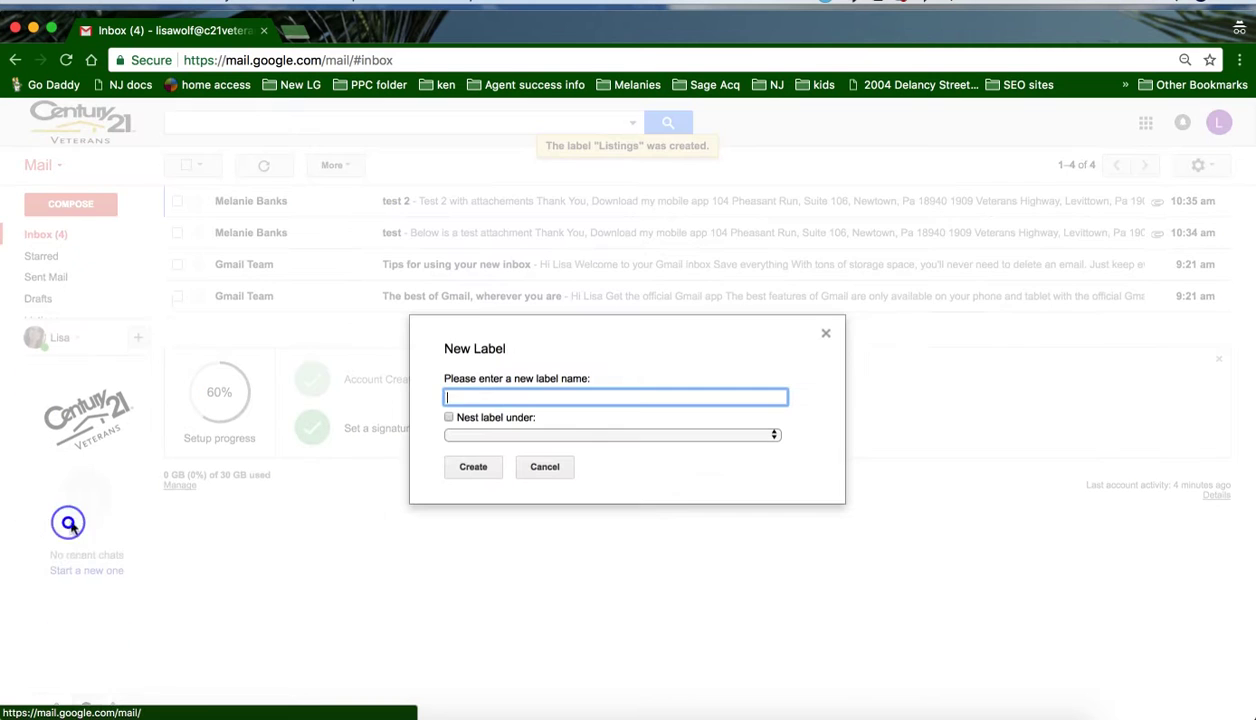
text(Deals)
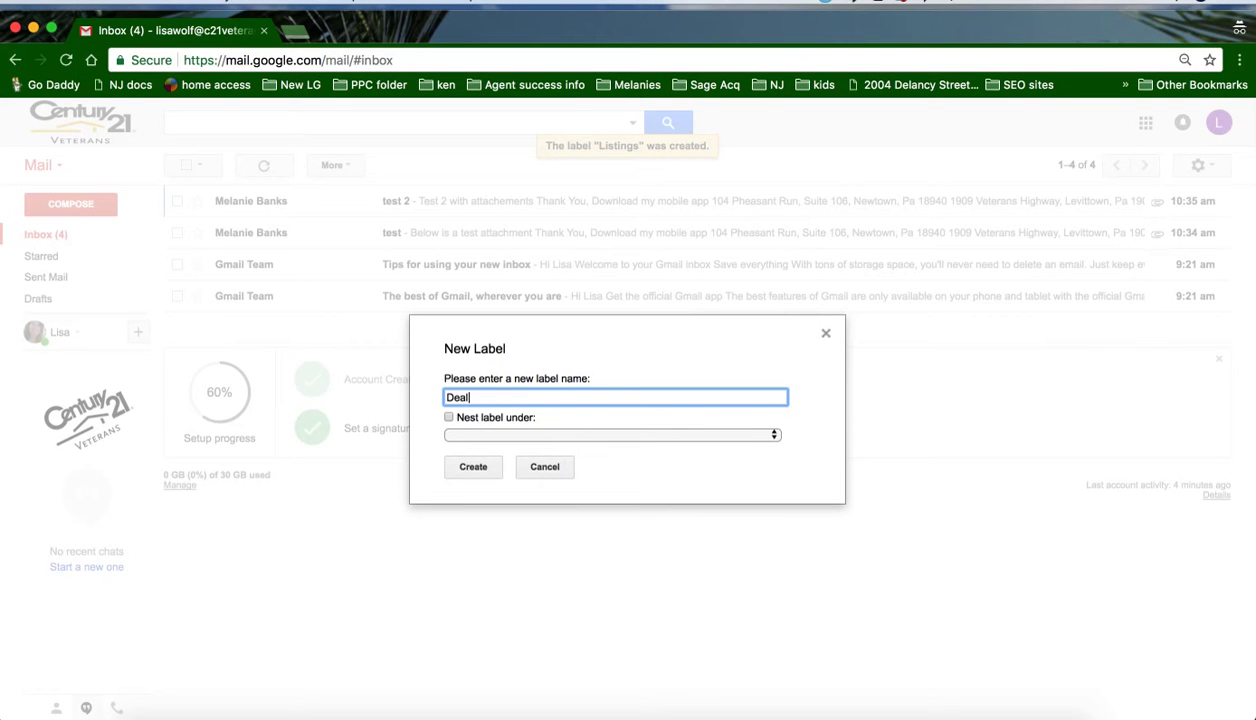
key(BackSpace)
key(BackSpace)
key(BackSpace)
key(BackSpace)
key(BackSpace)
text(Transactions)
click(476, 465)
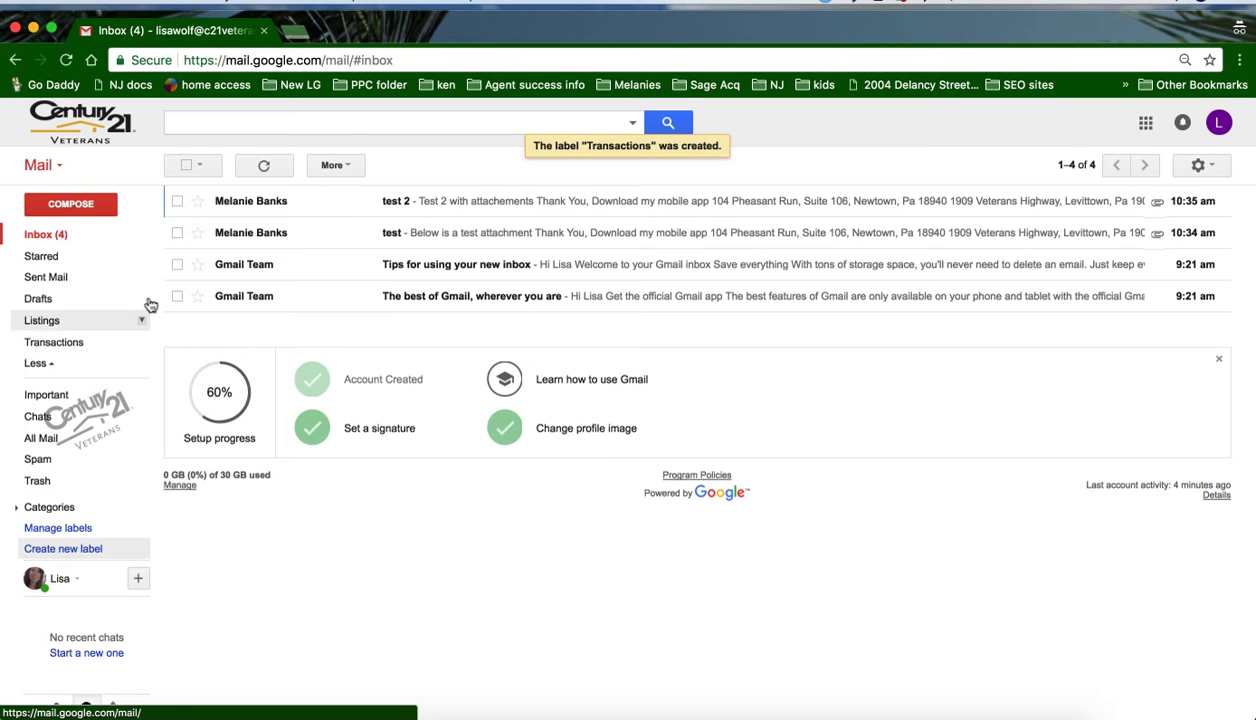
Step: Open the "test" email and save its Test PDF.pdf attachment to Google Drive
click(449, 232)
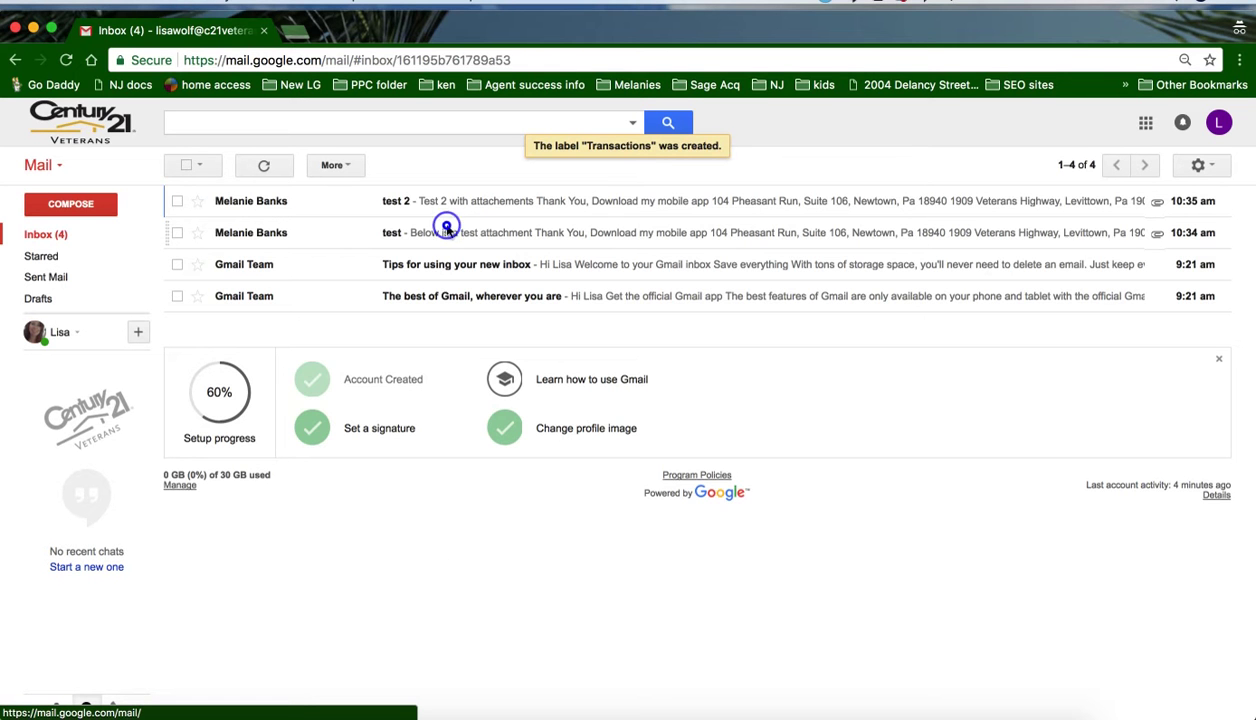
scroll(446, 469, down, 1)
scroll(446, 469, down, 3)
mouse_move(336, 538)
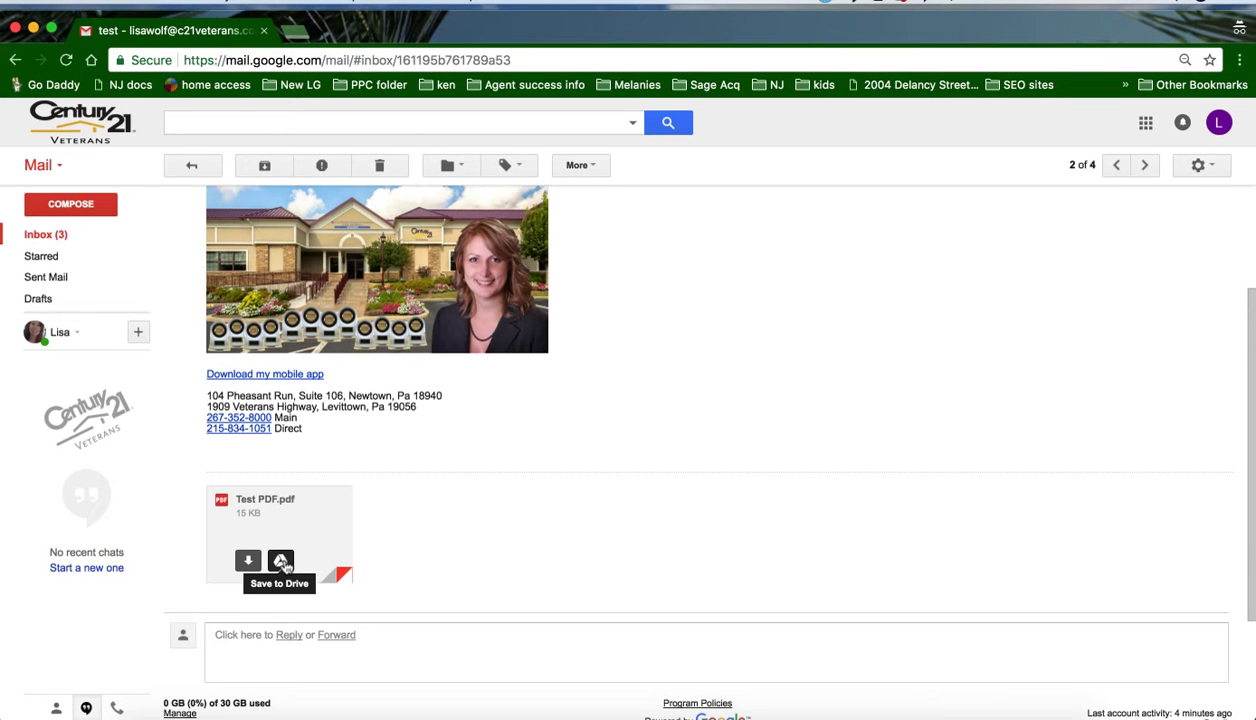
click(282, 562)
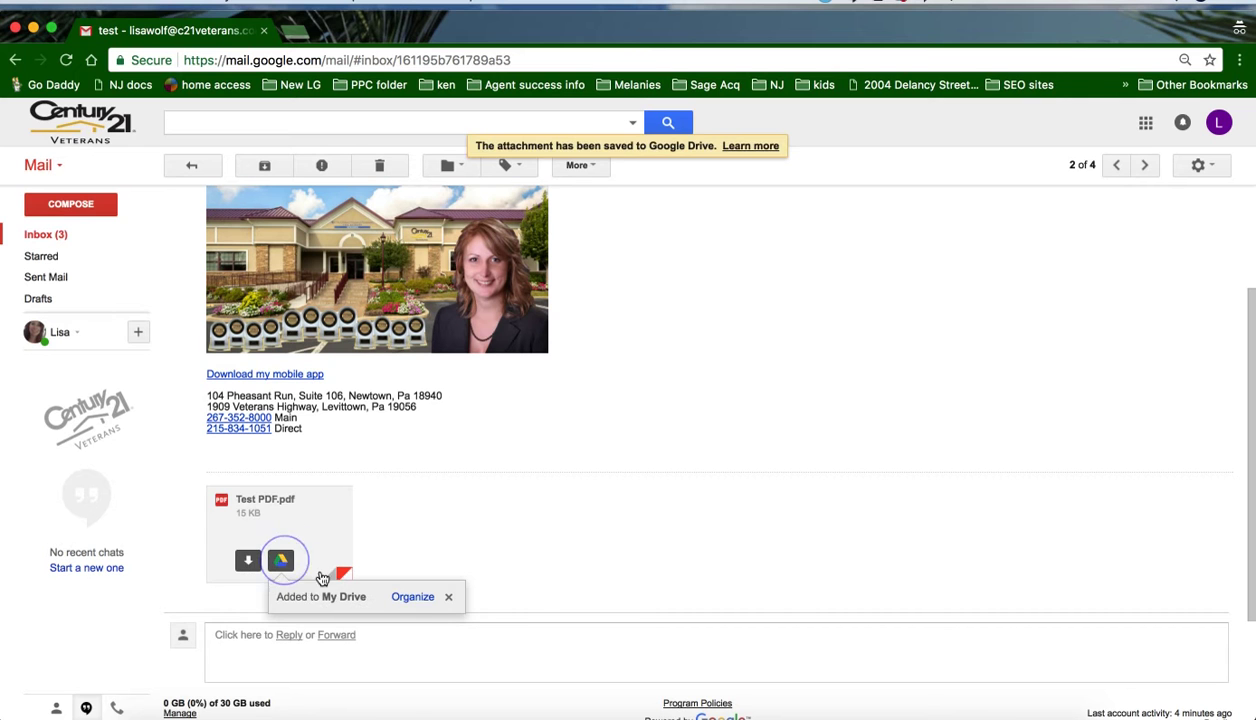
Step: Look at the My Drive folders available for organizing the saved PDF, without moving it, and return to the inbox
click(411, 597)
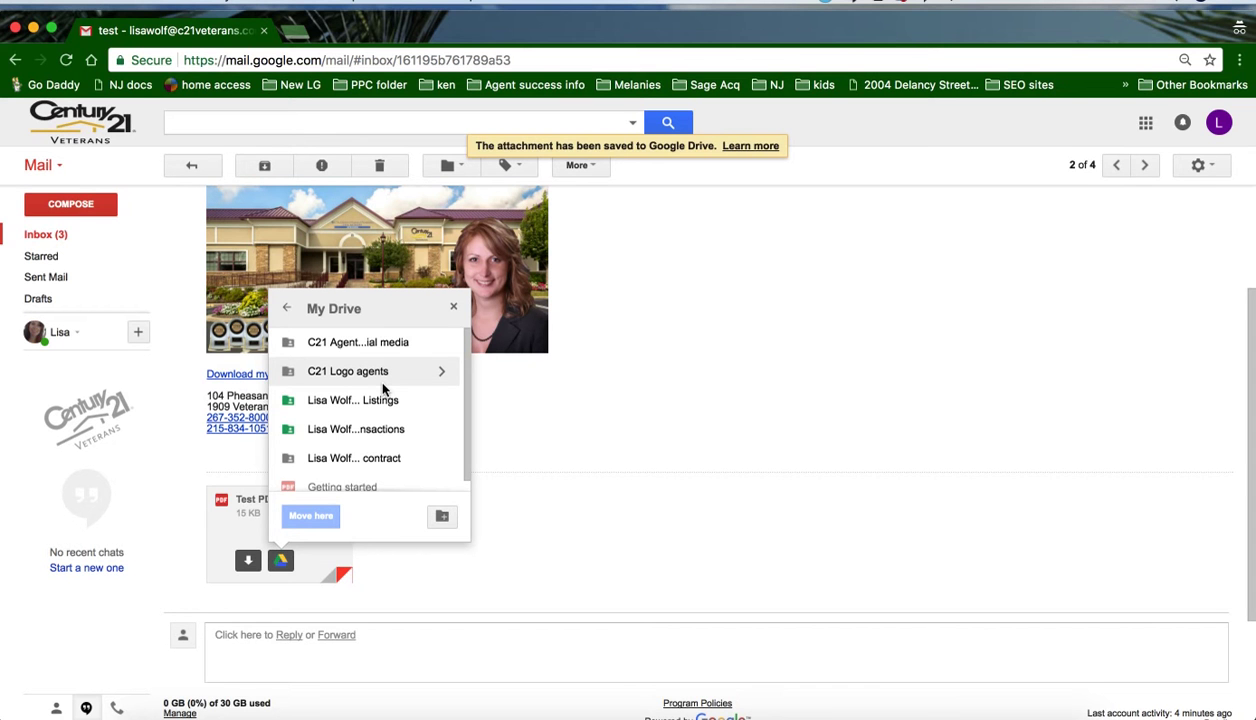
click(453, 307)
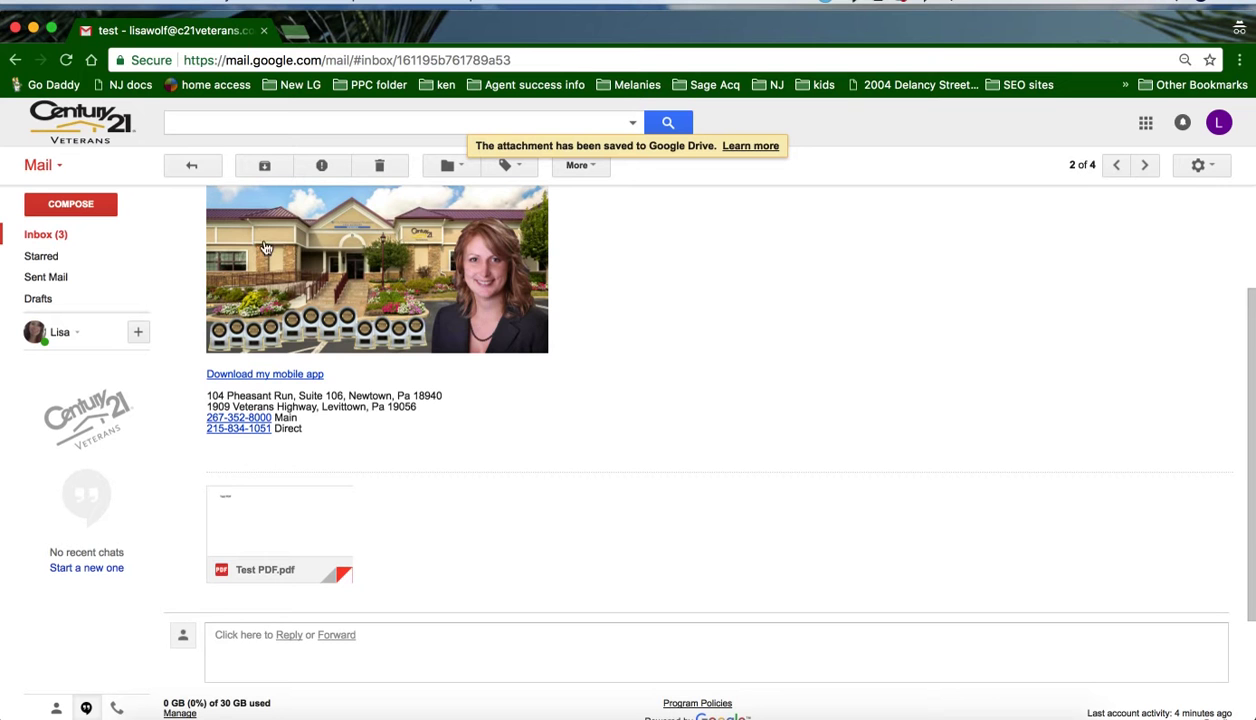
click(197, 164)
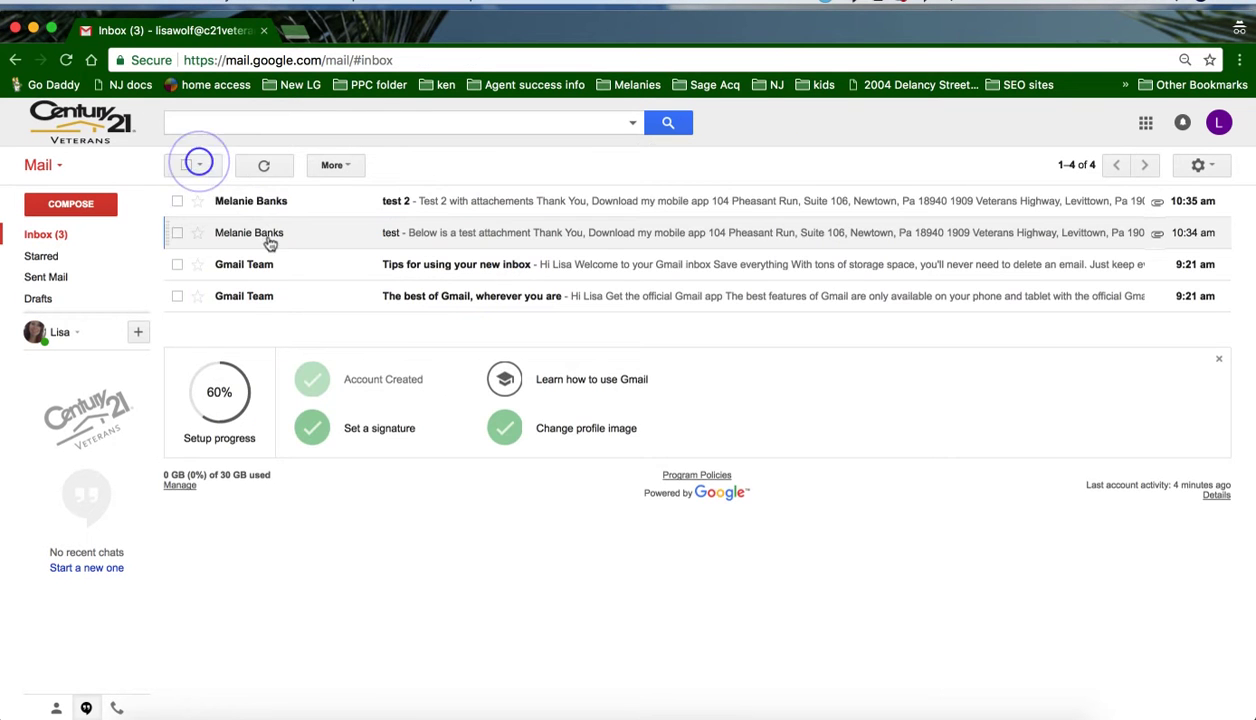
Step: Open the "test 2" email, examine its three PDF attachments and their options for saving to Drive, and return to the inbox
click(387, 200)
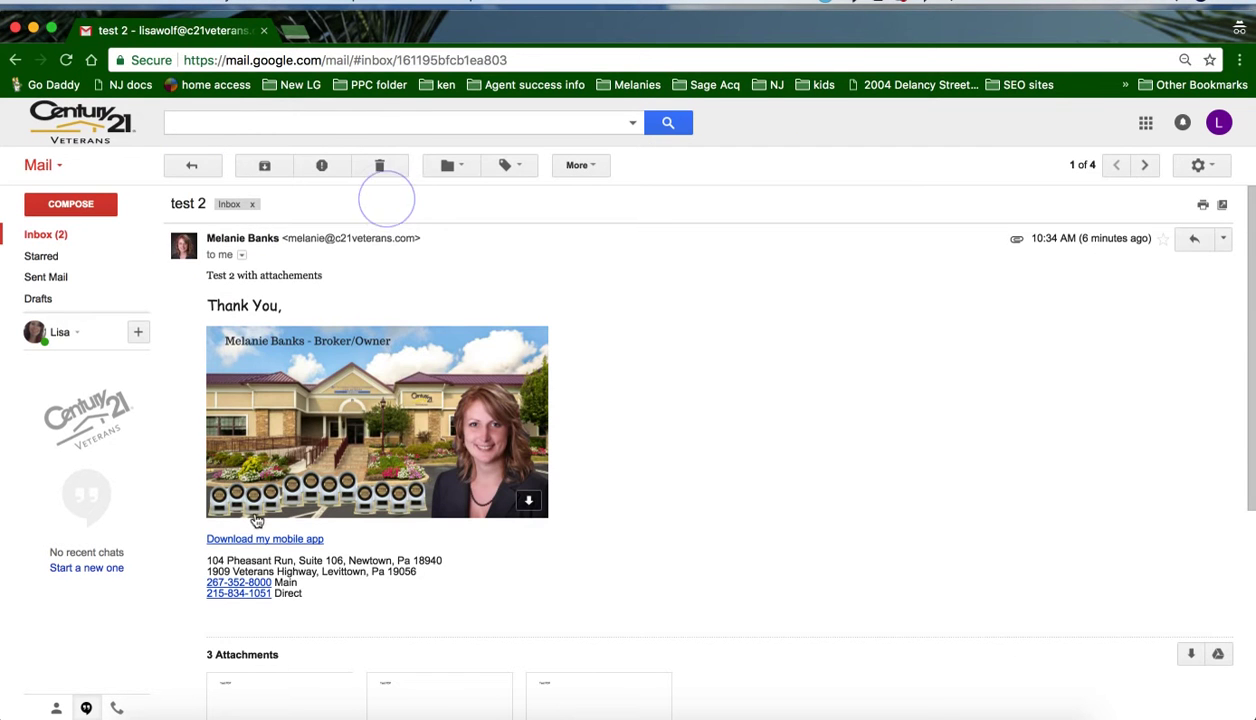
scroll(472, 614, down, 2)
scroll(472, 614, down, 1)
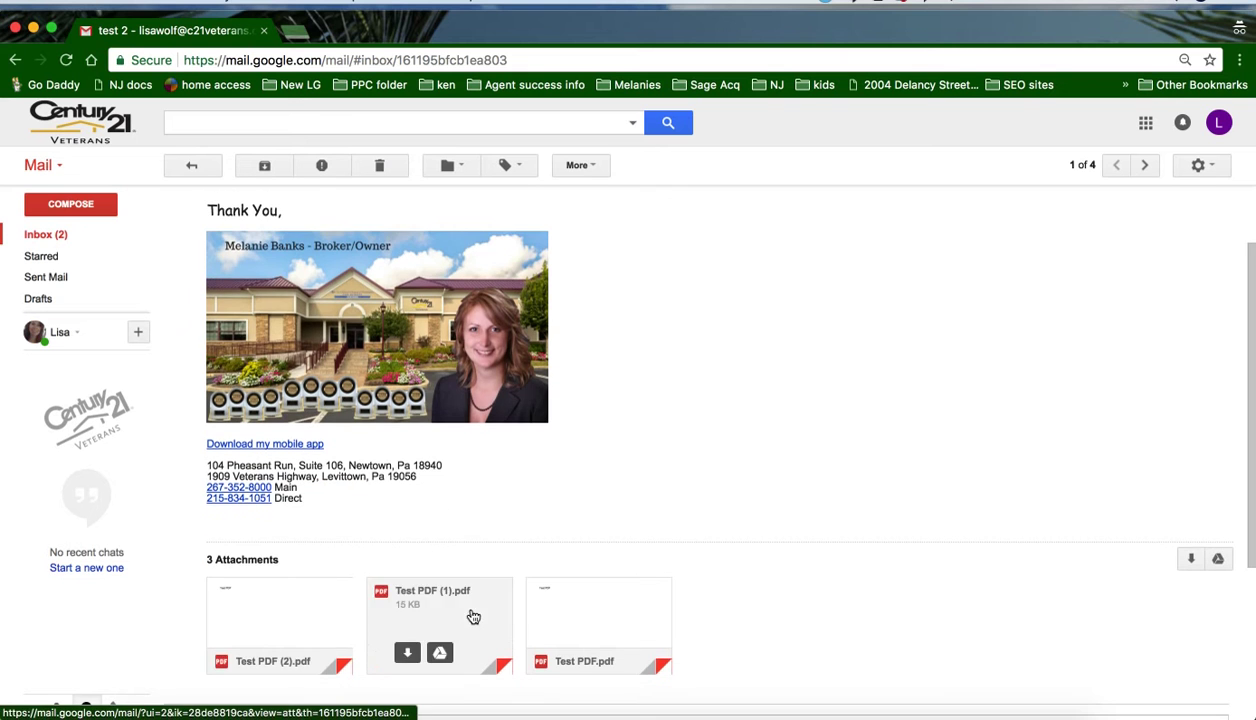
scroll(817, 633, down, 2)
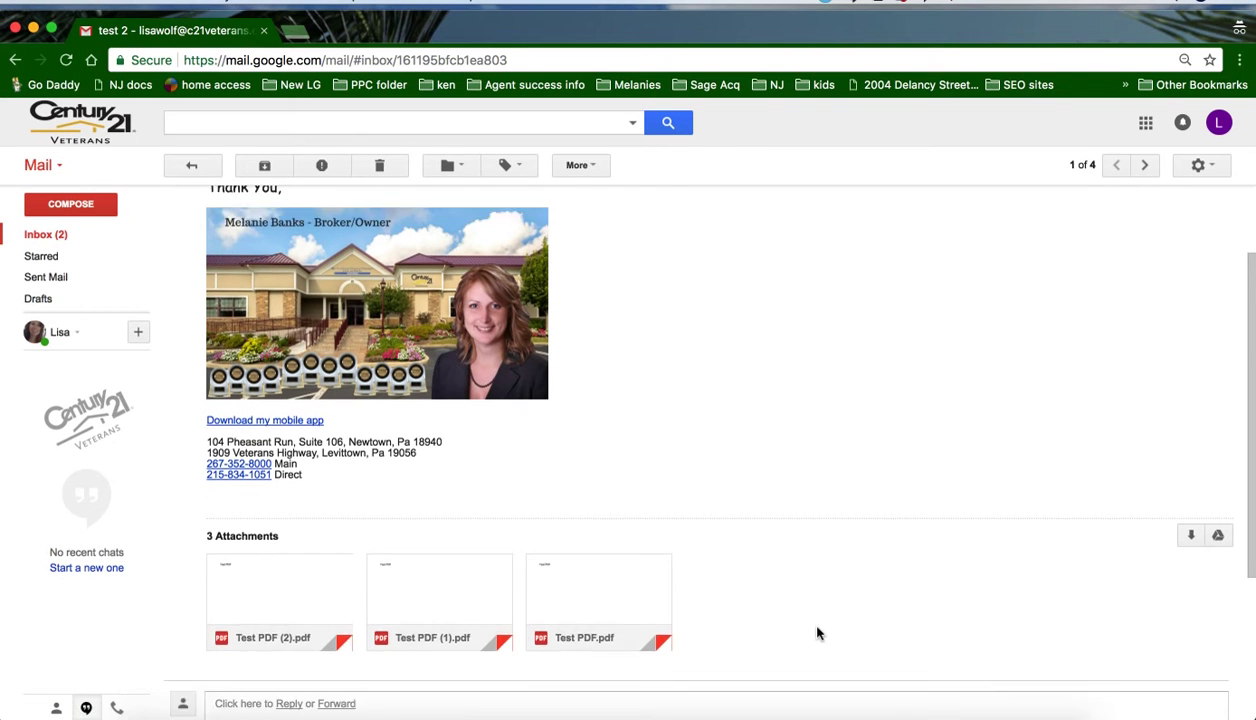
mouse_move(276, 560)
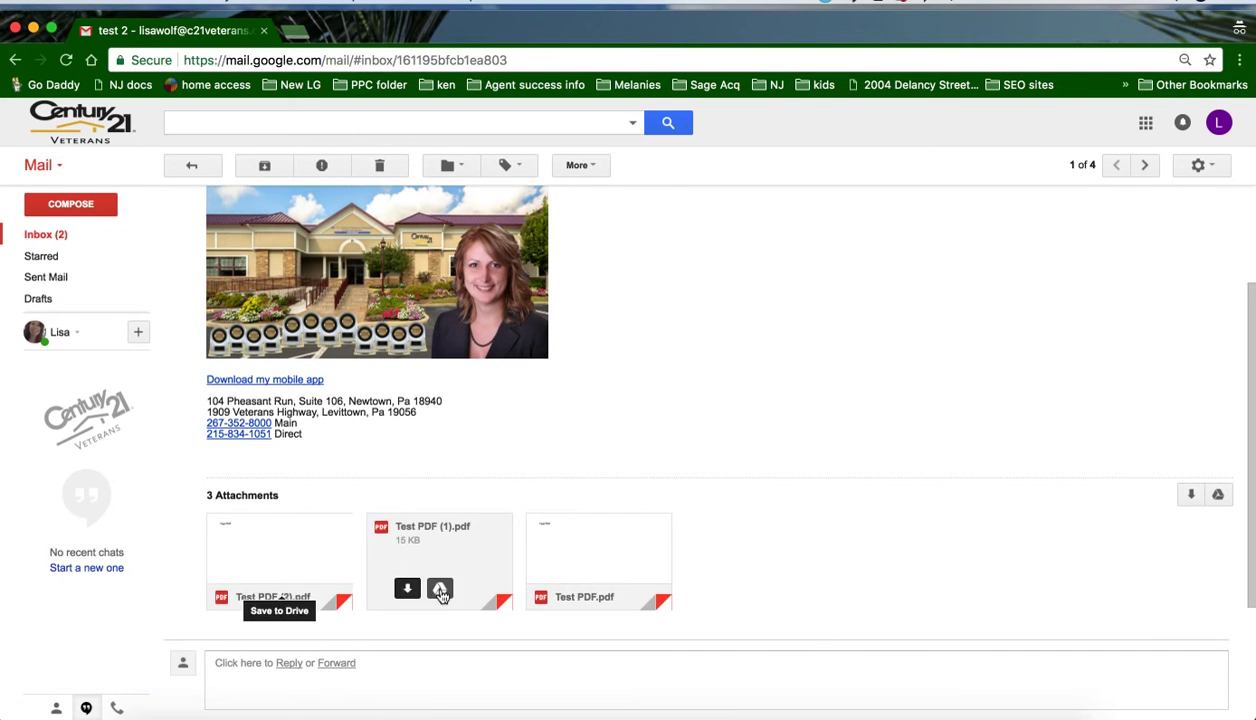
mouse_move(588, 588)
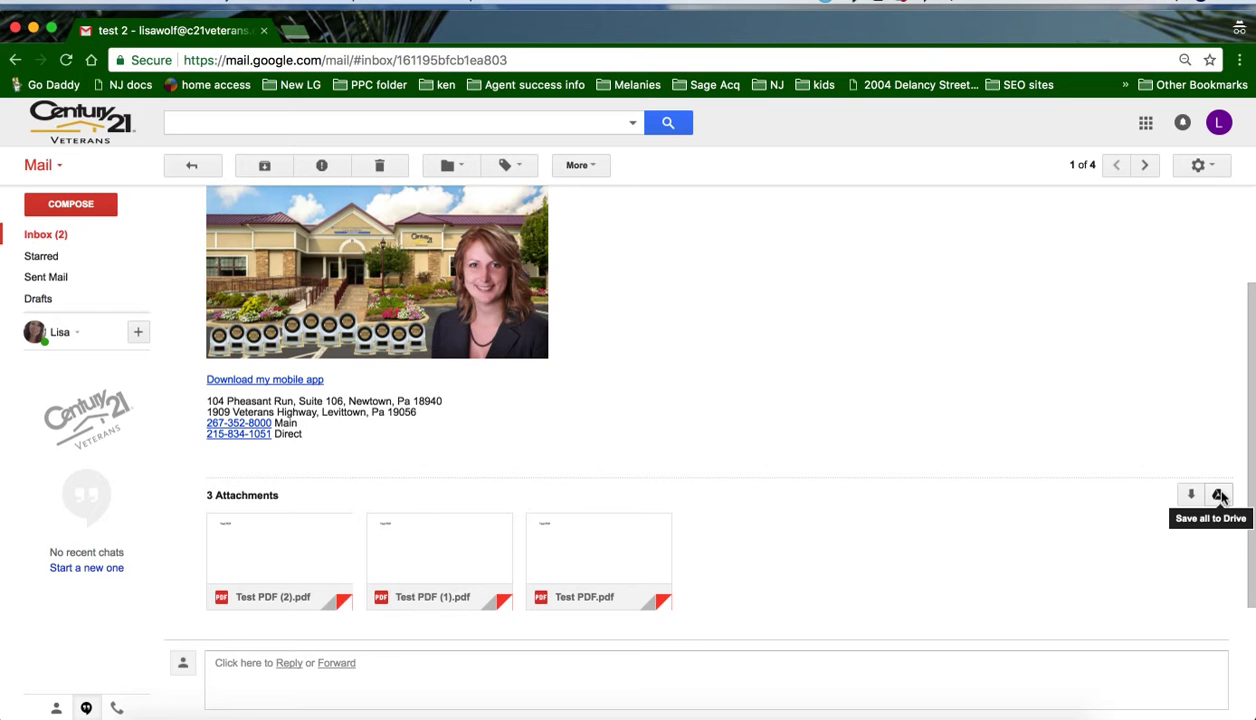
scroll(765, 415, up, 3)
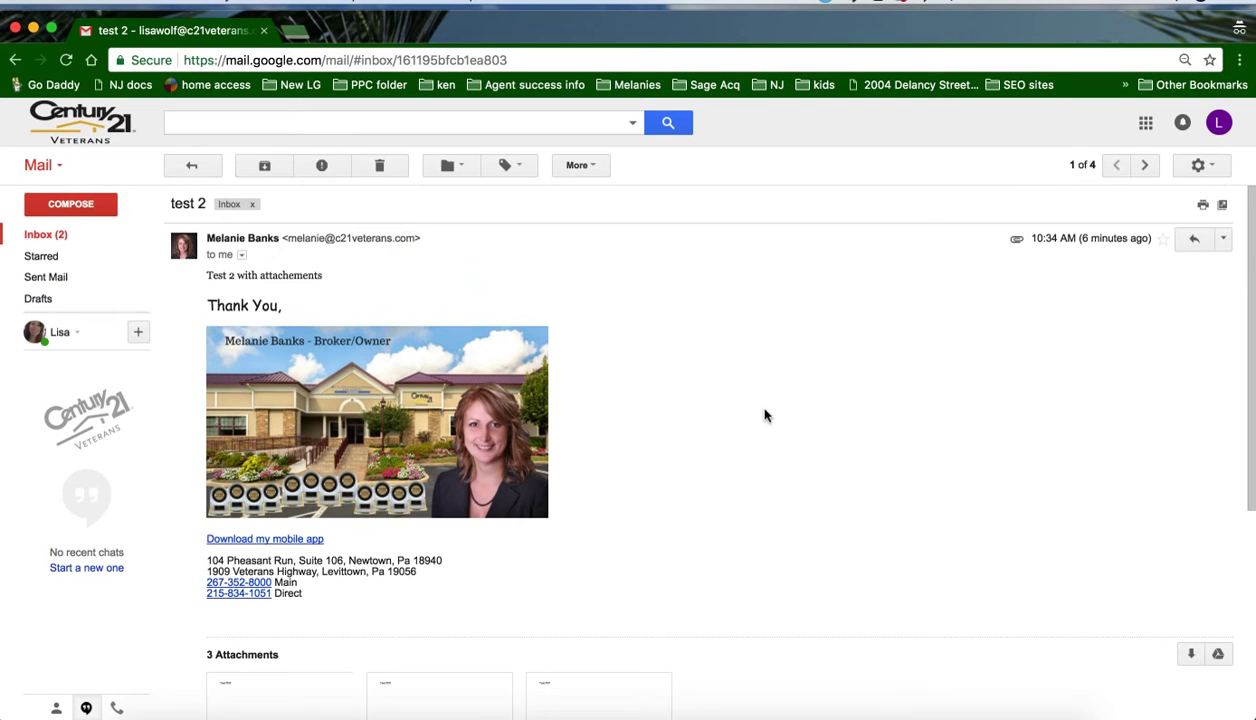
click(205, 162)
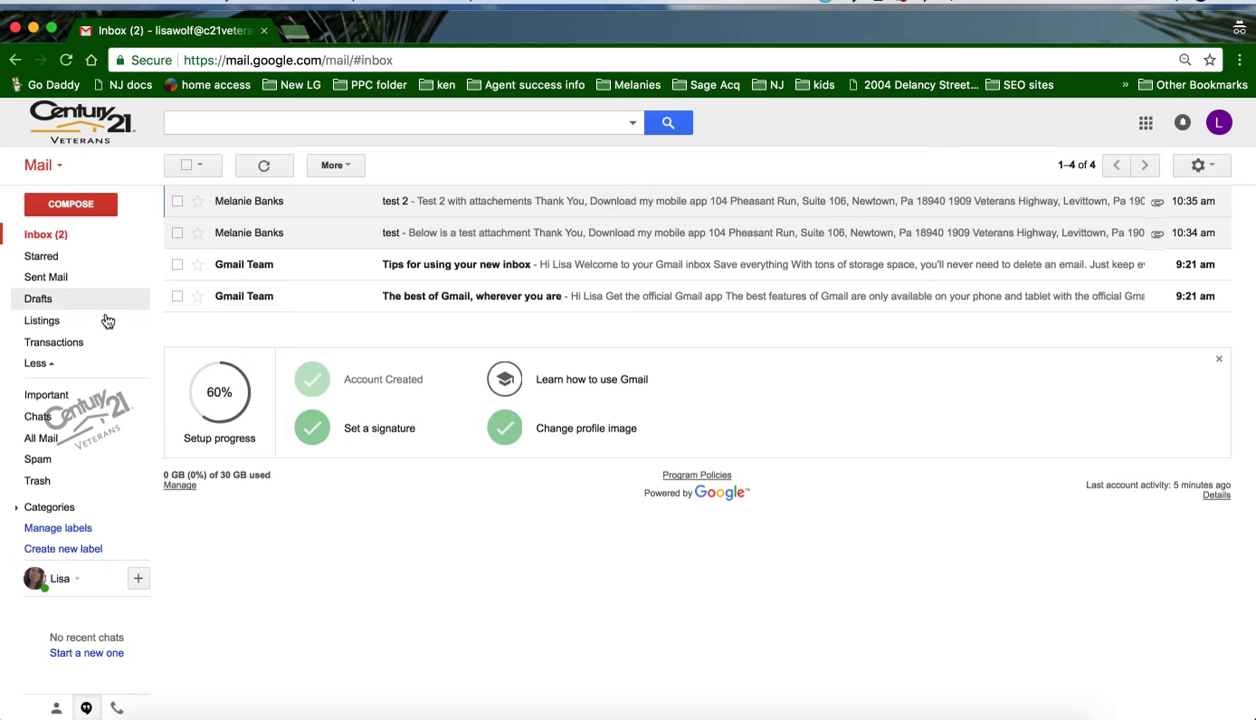
Step: Label the "test" email with a new label named "123 main street", nested under Listings
click(466, 232)
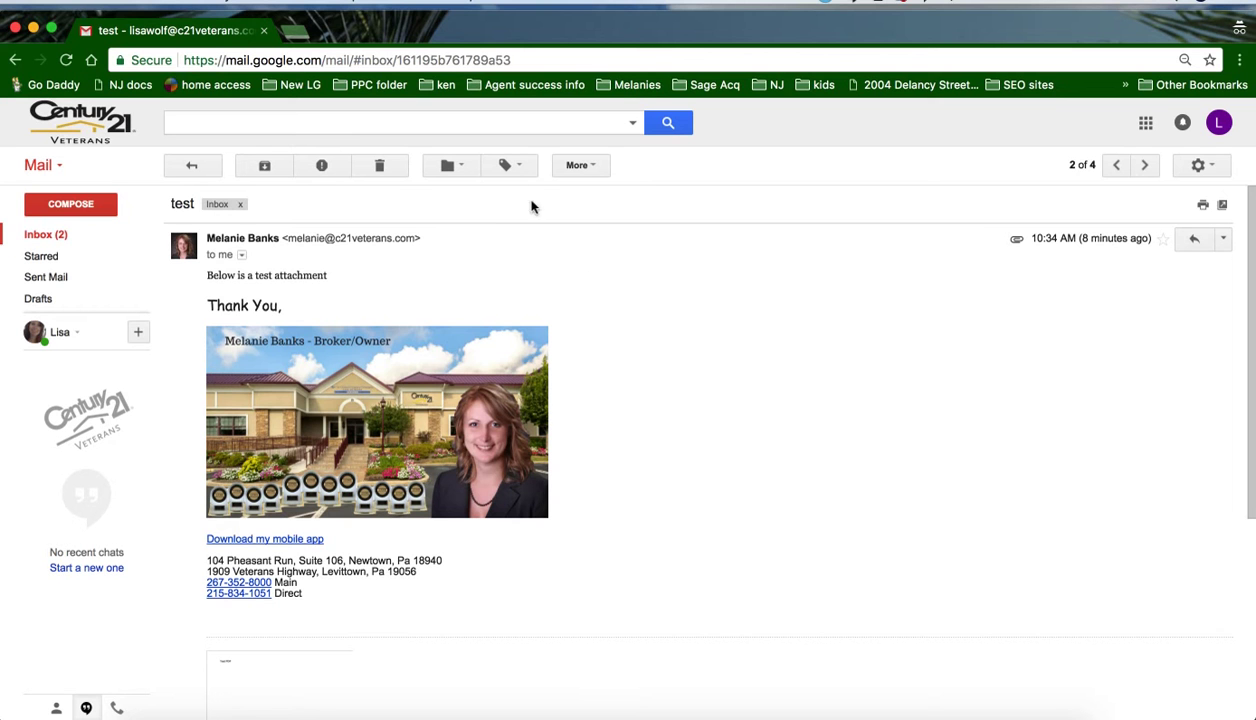
click(518, 169)
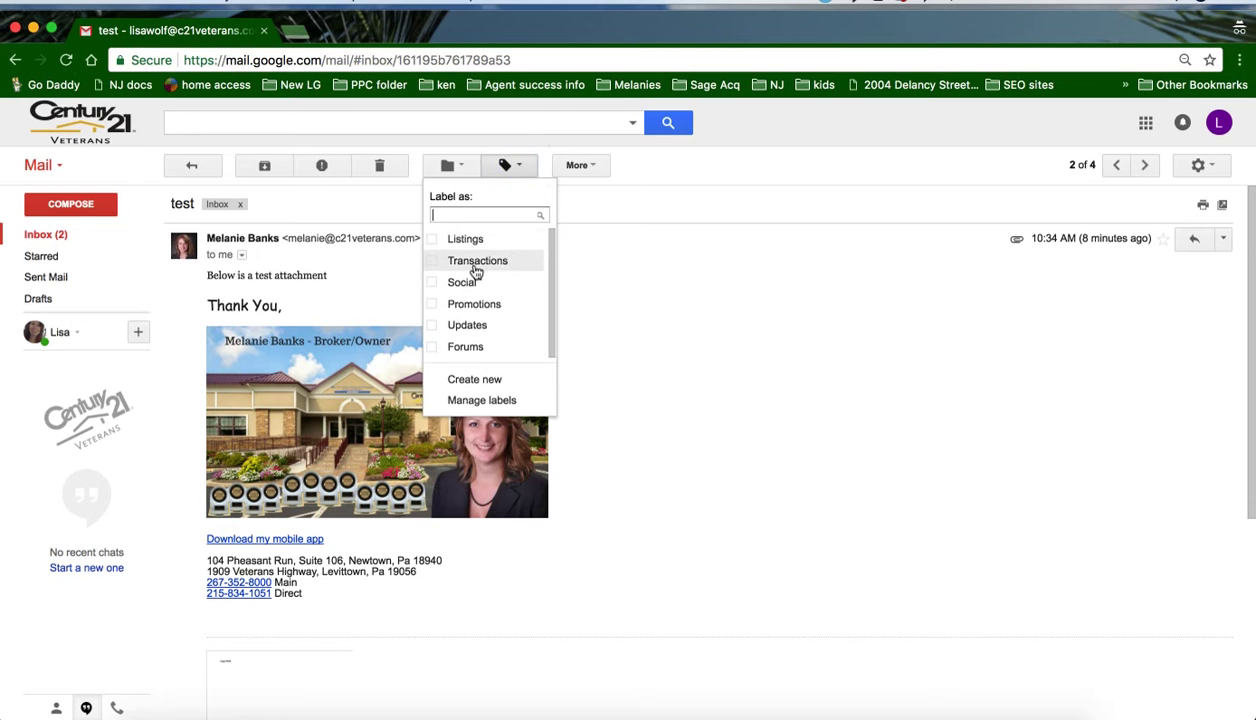
click(469, 215)
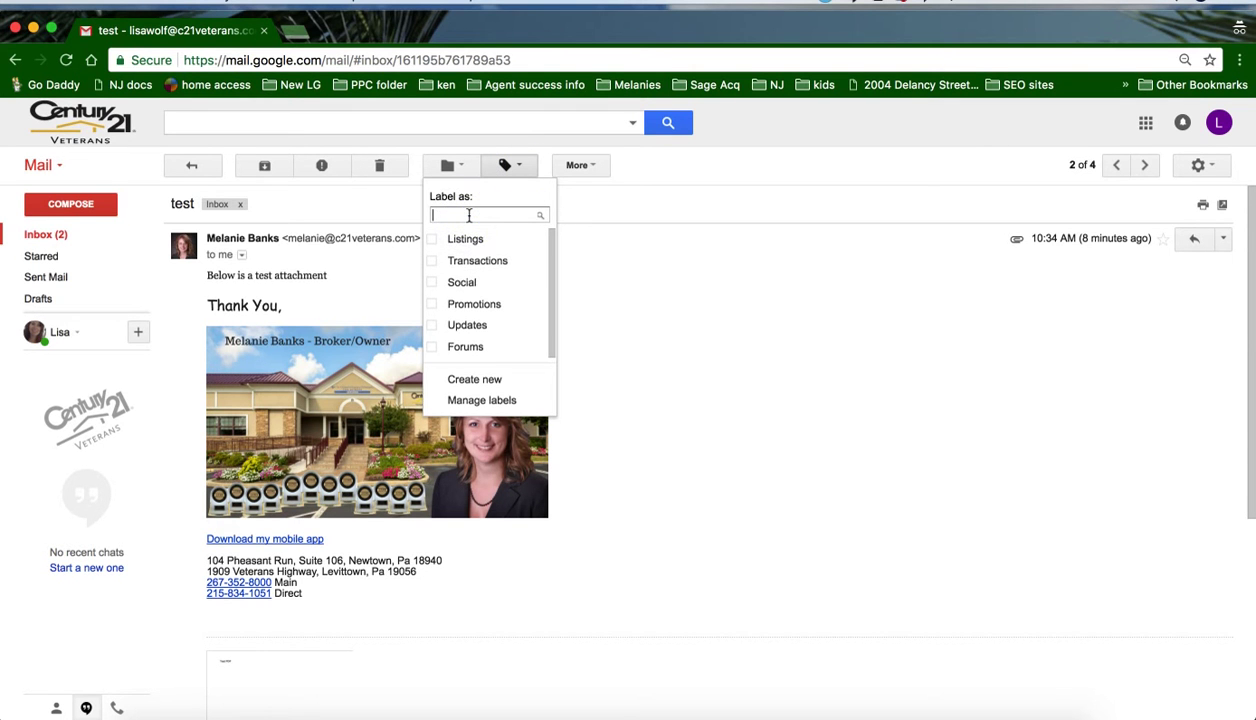
text(1)
key(BackSpace)
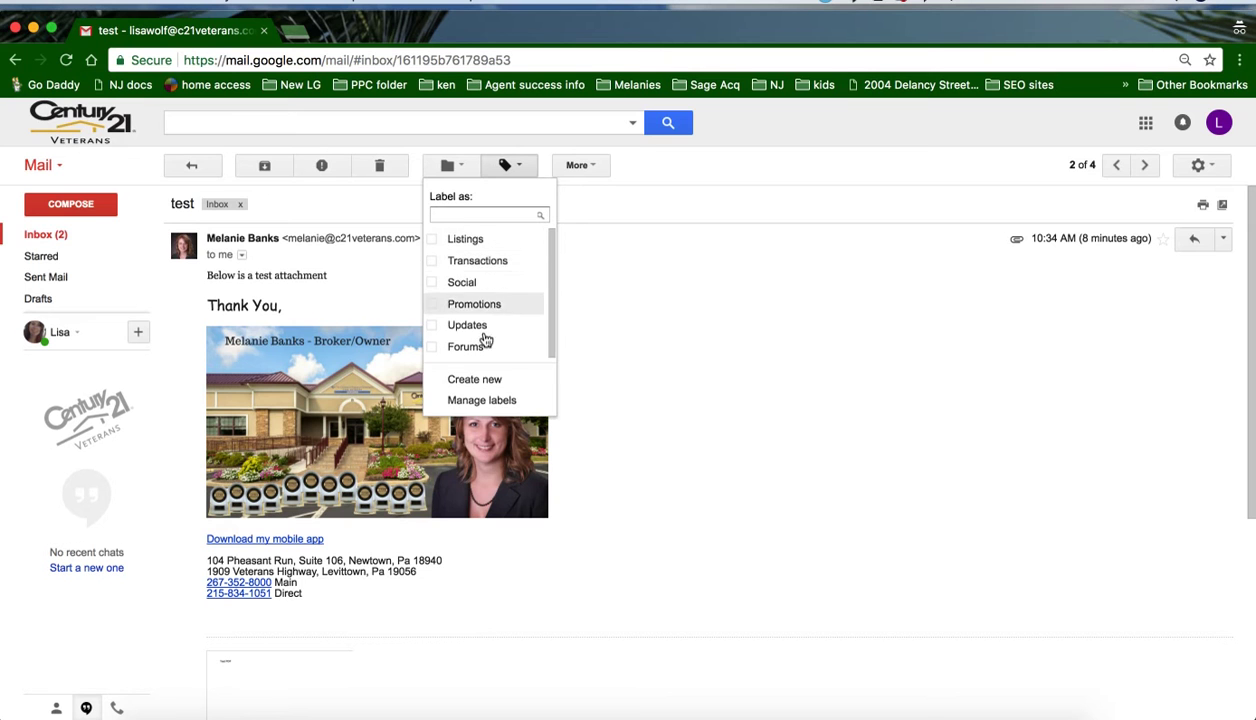
click(467, 379)
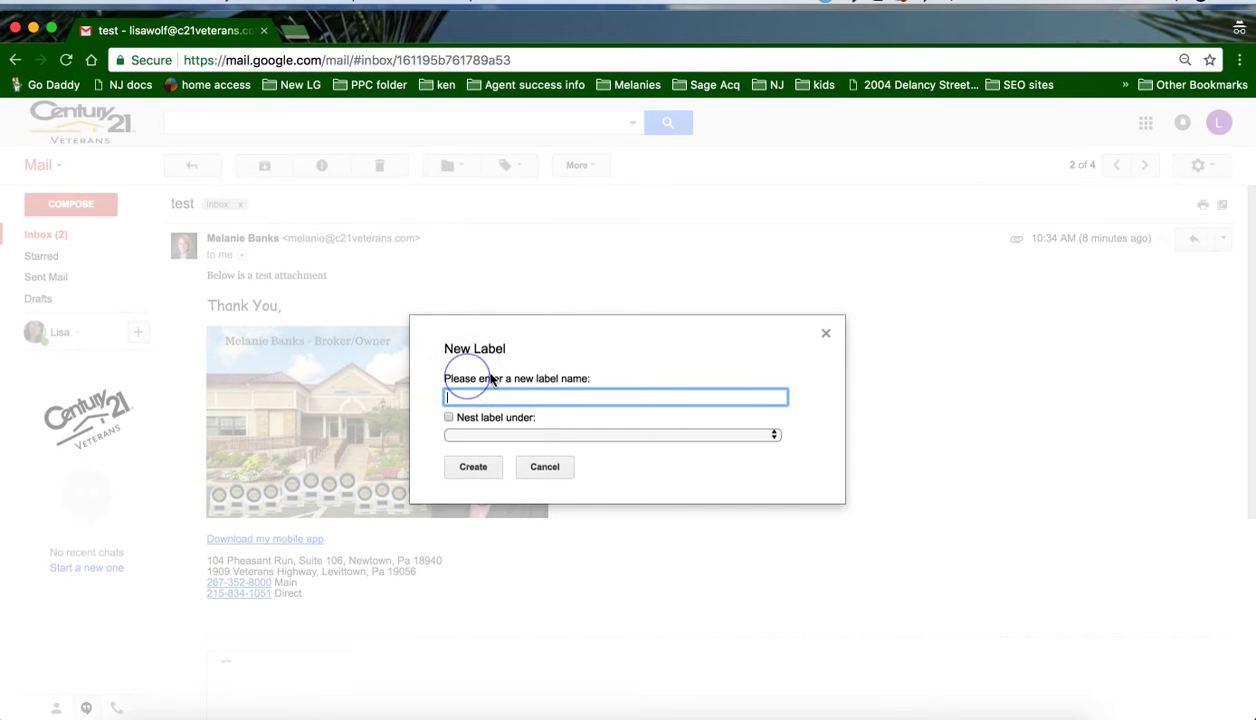
text(123 main street)
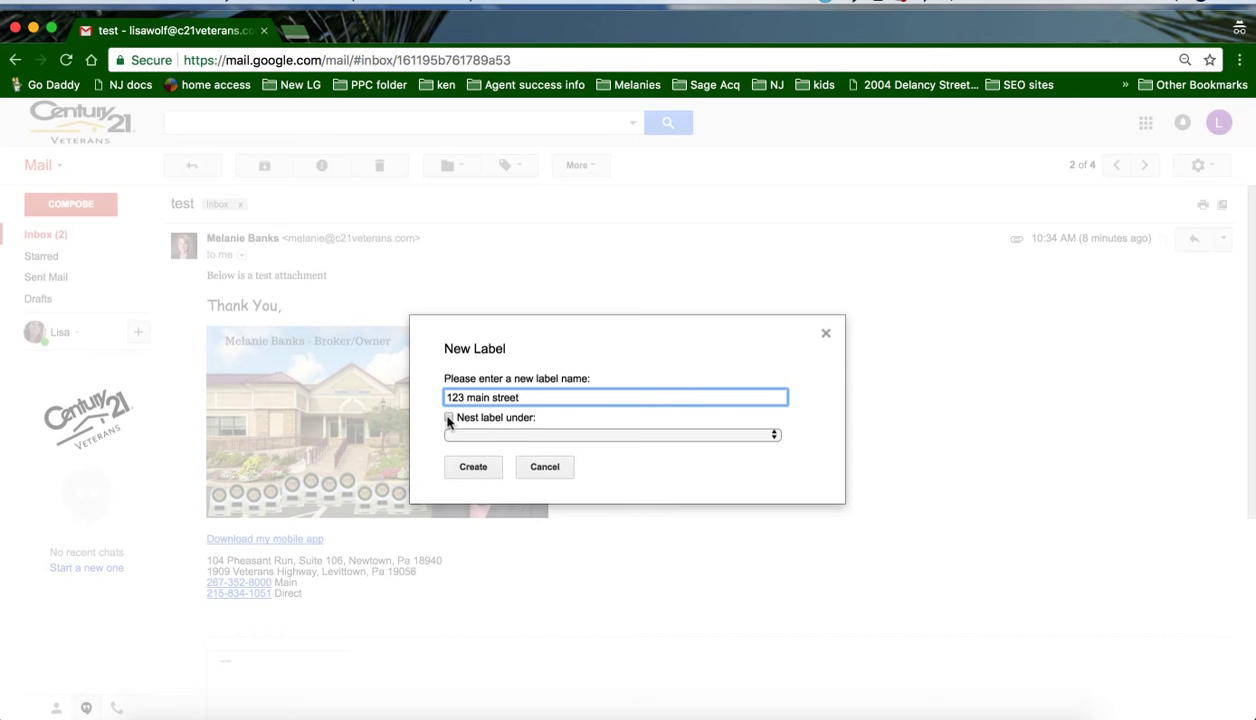
click(449, 418)
click(455, 435)
click(478, 449)
click(472, 467)
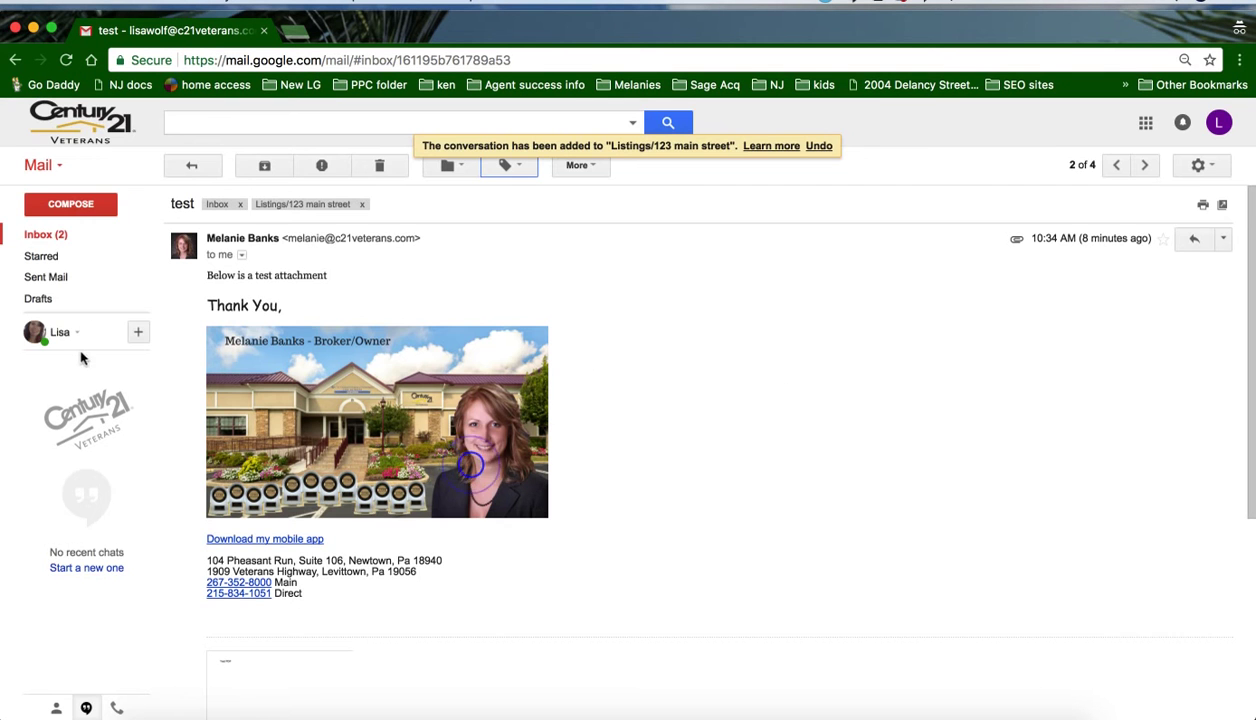
Step: Expand the Listings label, view the emails filed under its 123 main street sublabel, and return to the inbox
mouse_move(40, 322)
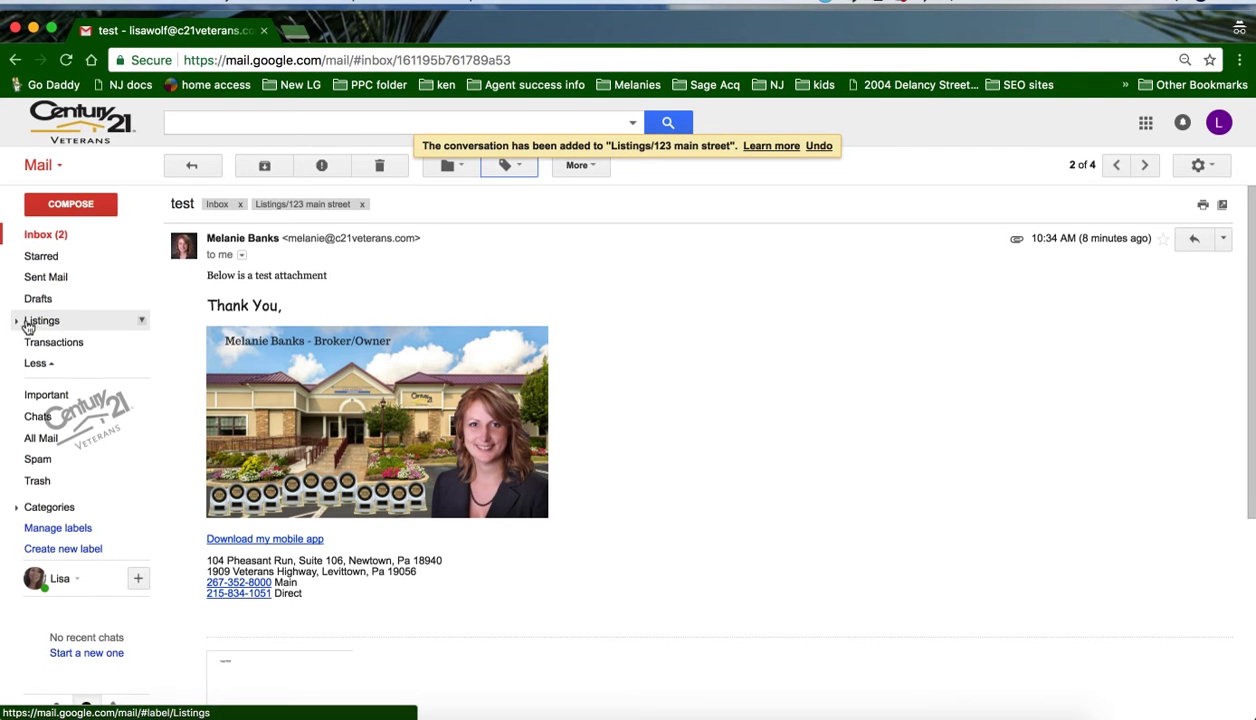
click(16, 321)
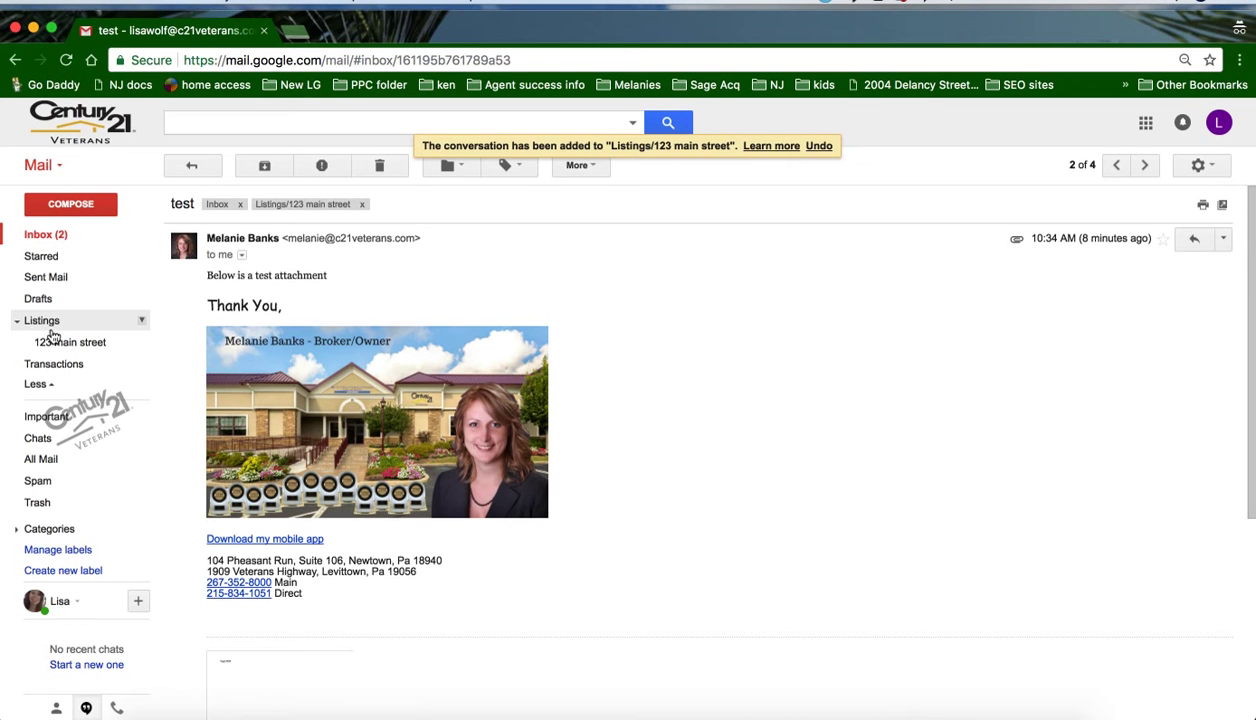
click(82, 348)
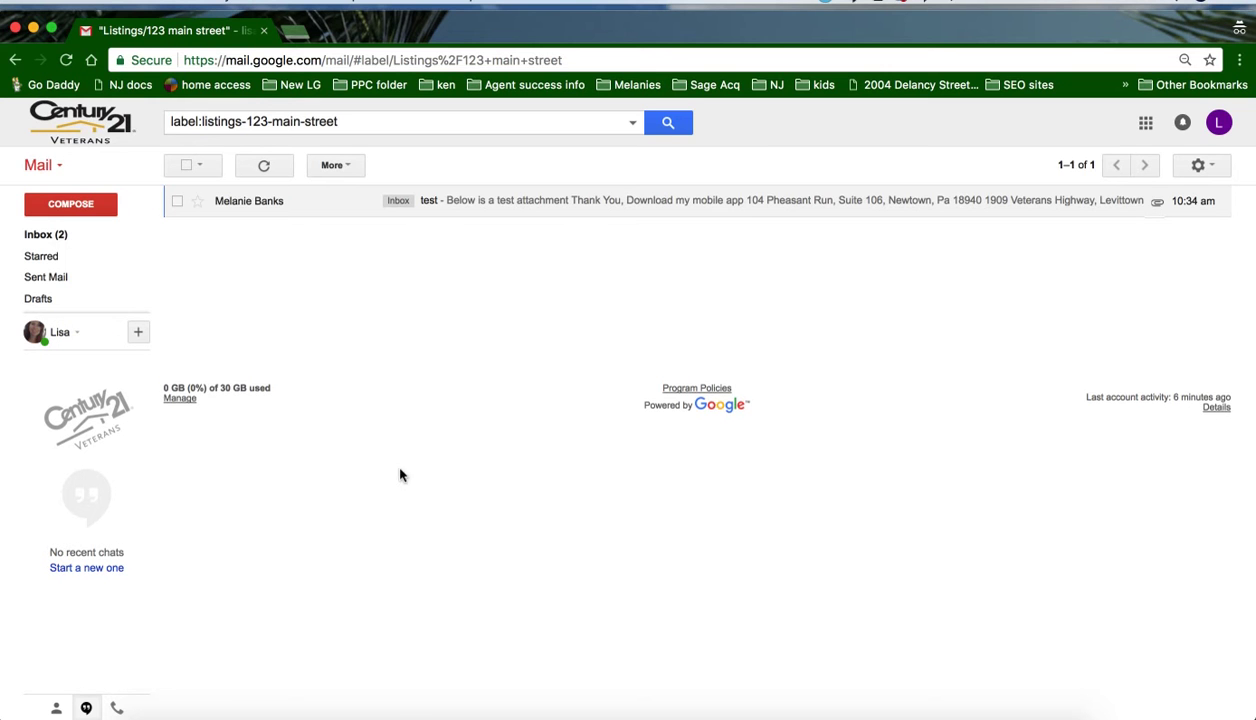
click(59, 237)
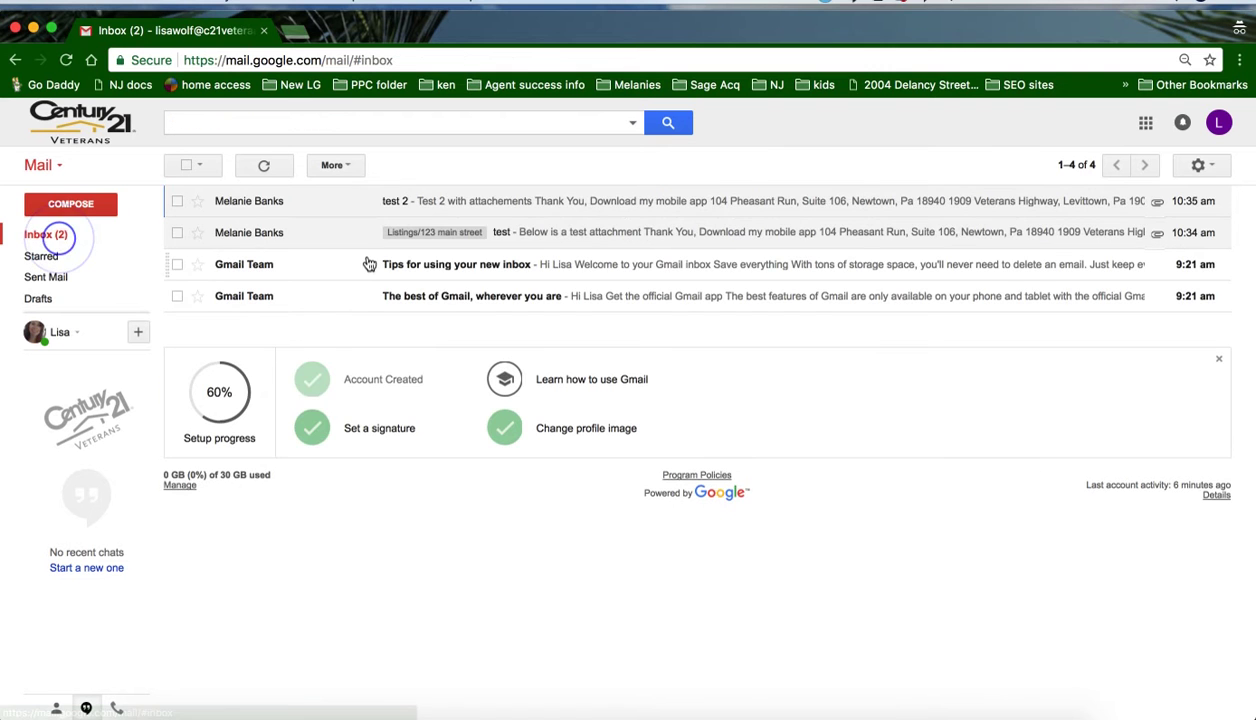
Step: Apply the existing Listings/123 main street label to the "test 2" email and return to the inbox
click(428, 203)
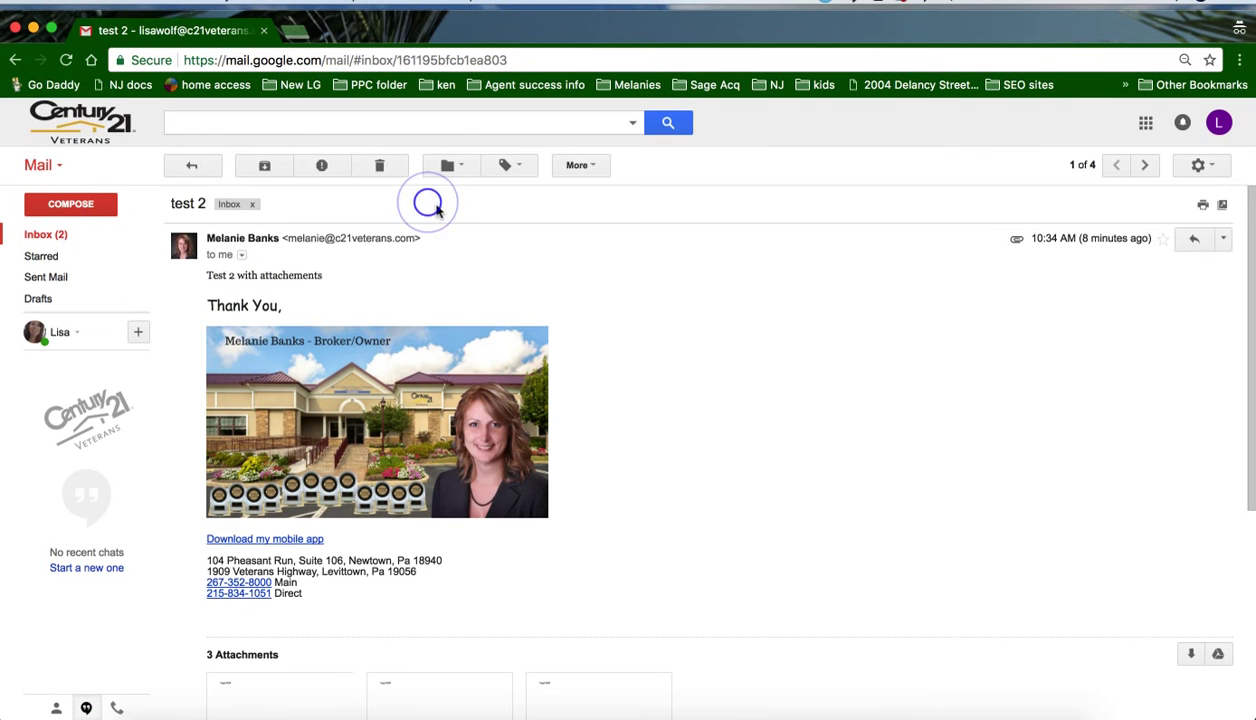
click(515, 166)
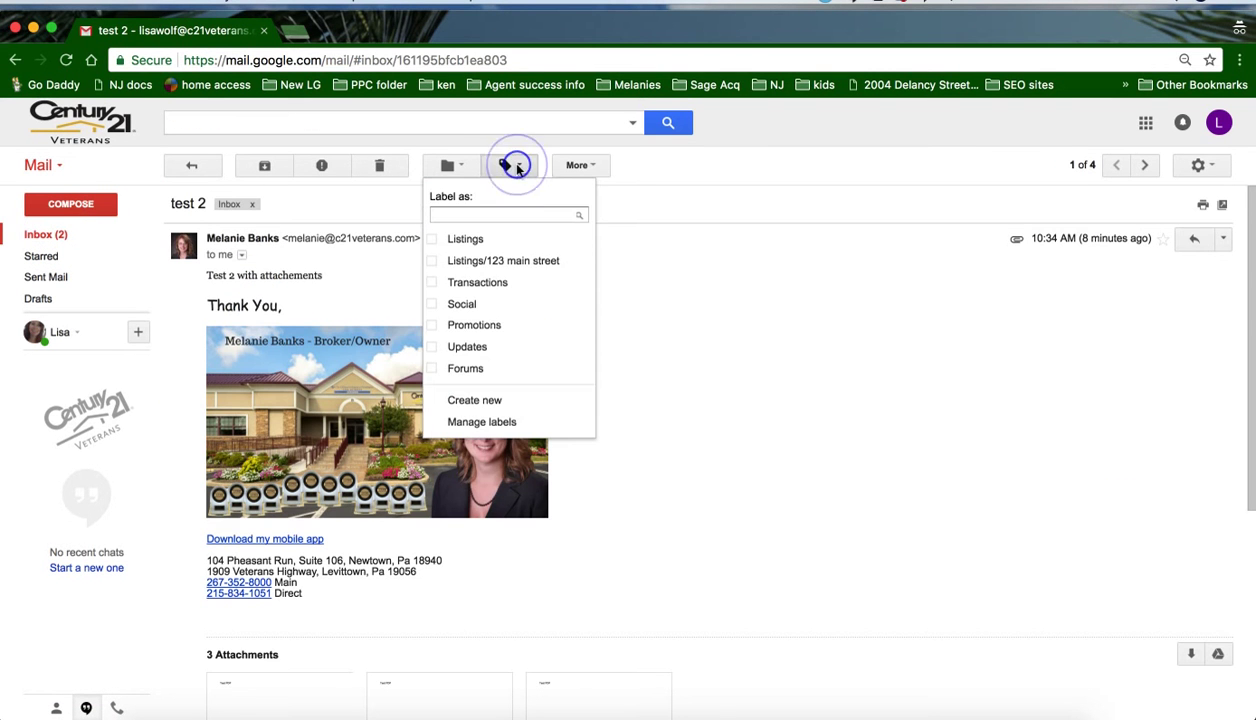
click(518, 261)
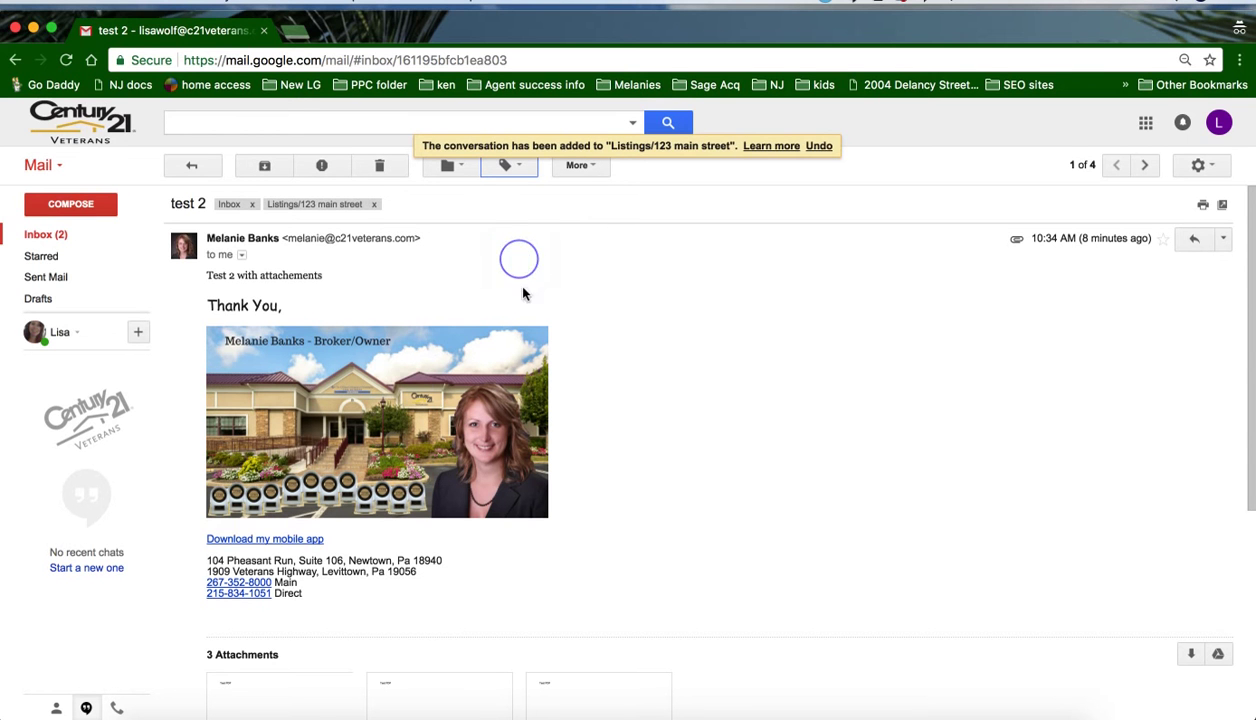
click(189, 168)
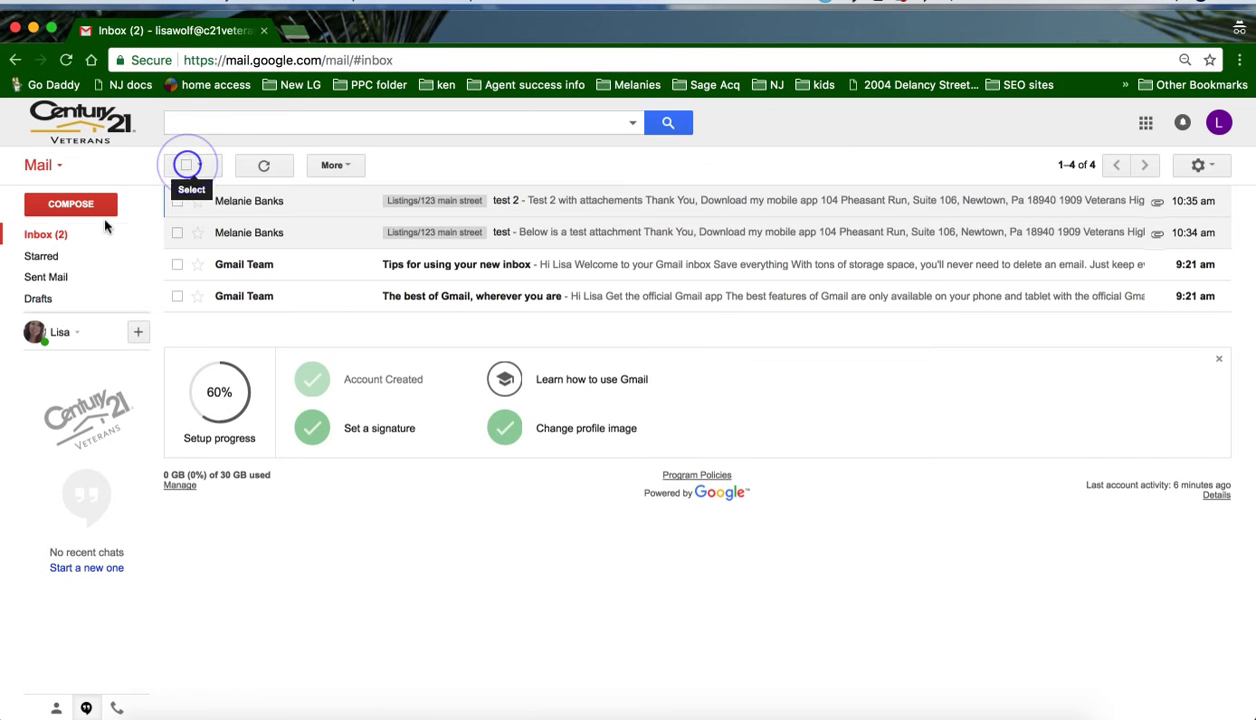
Step: Check the 123 main street label for the newly labelled "test 2" email and return to the inbox
mouse_move(50, 285)
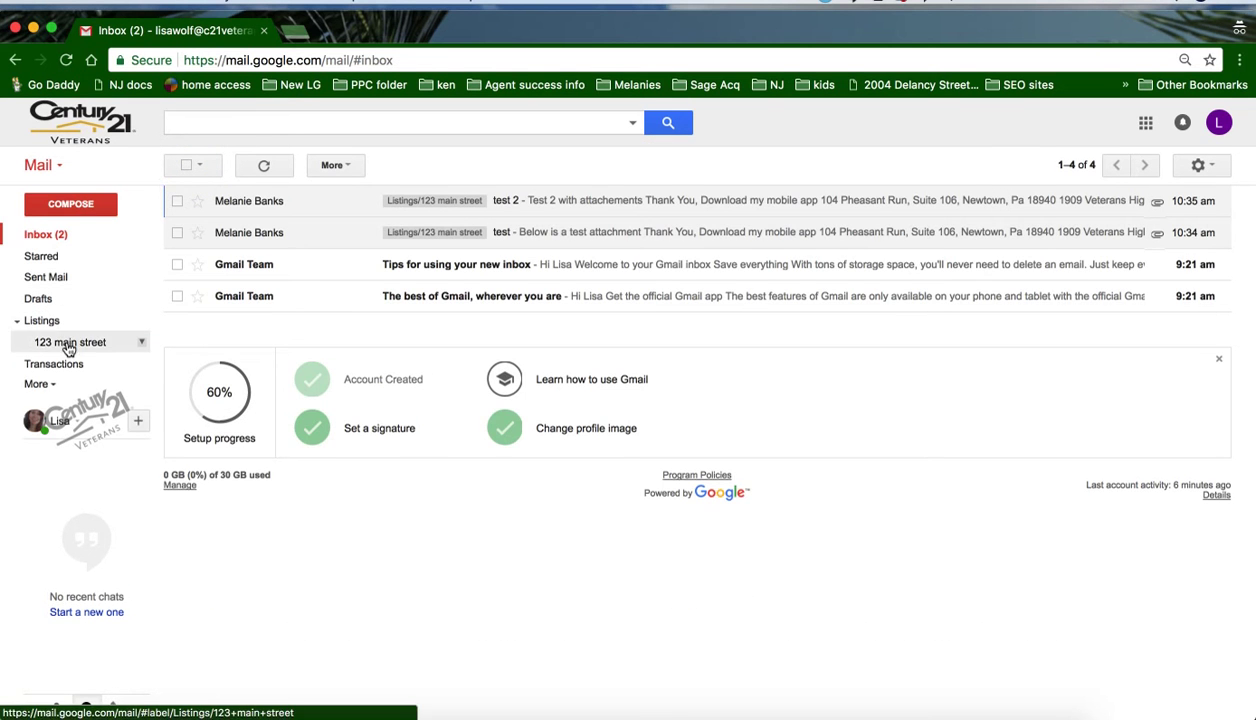
click(65, 343)
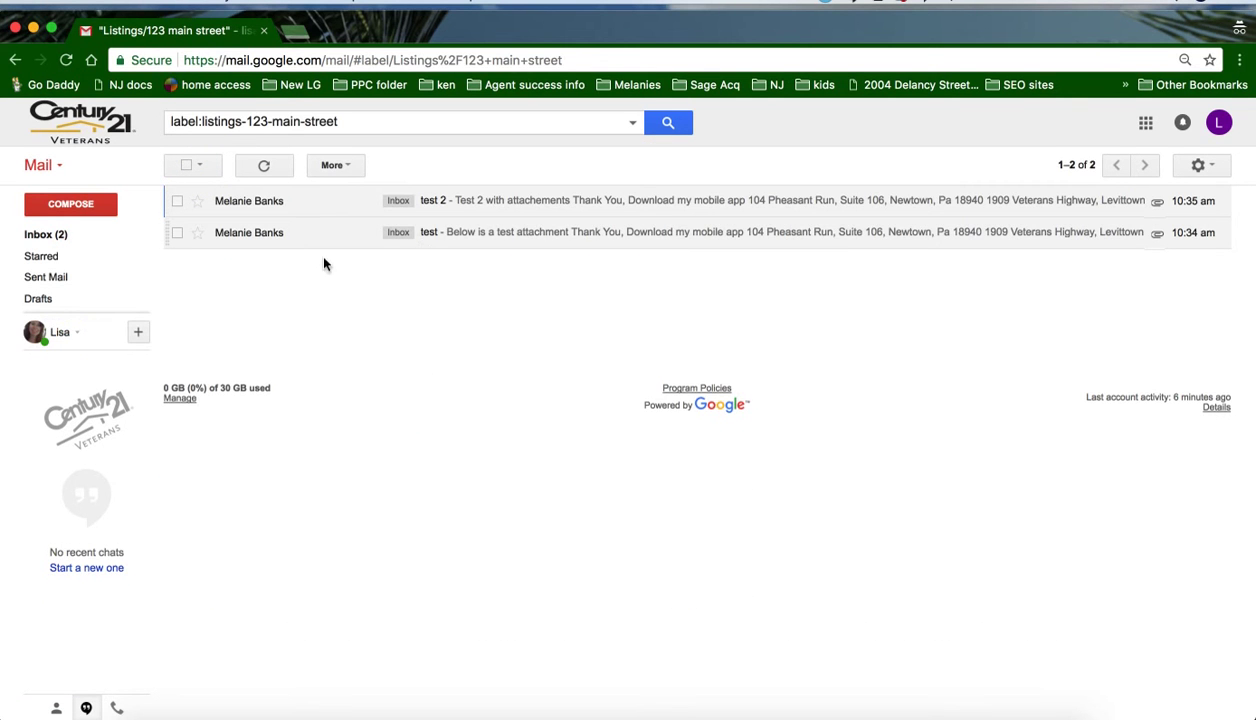
click(68, 234)
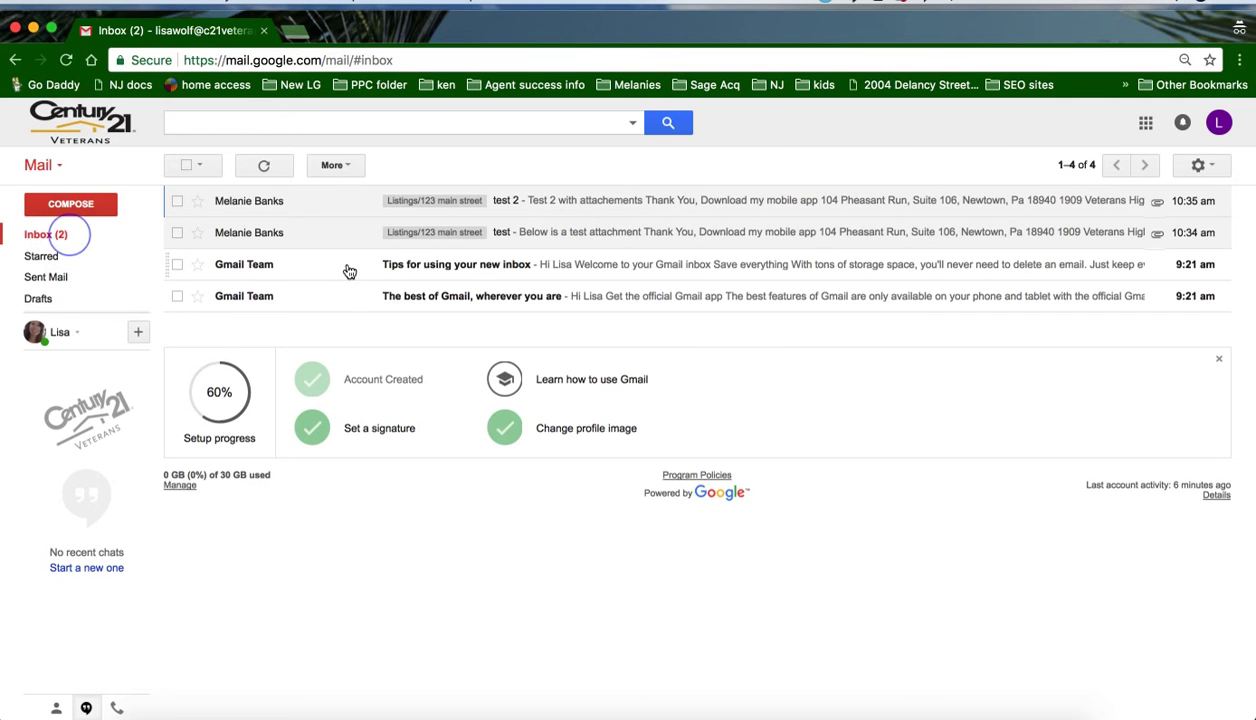
Step: Archive the "test 2" and "test" emails together from the inbox
click(177, 201)
click(178, 232)
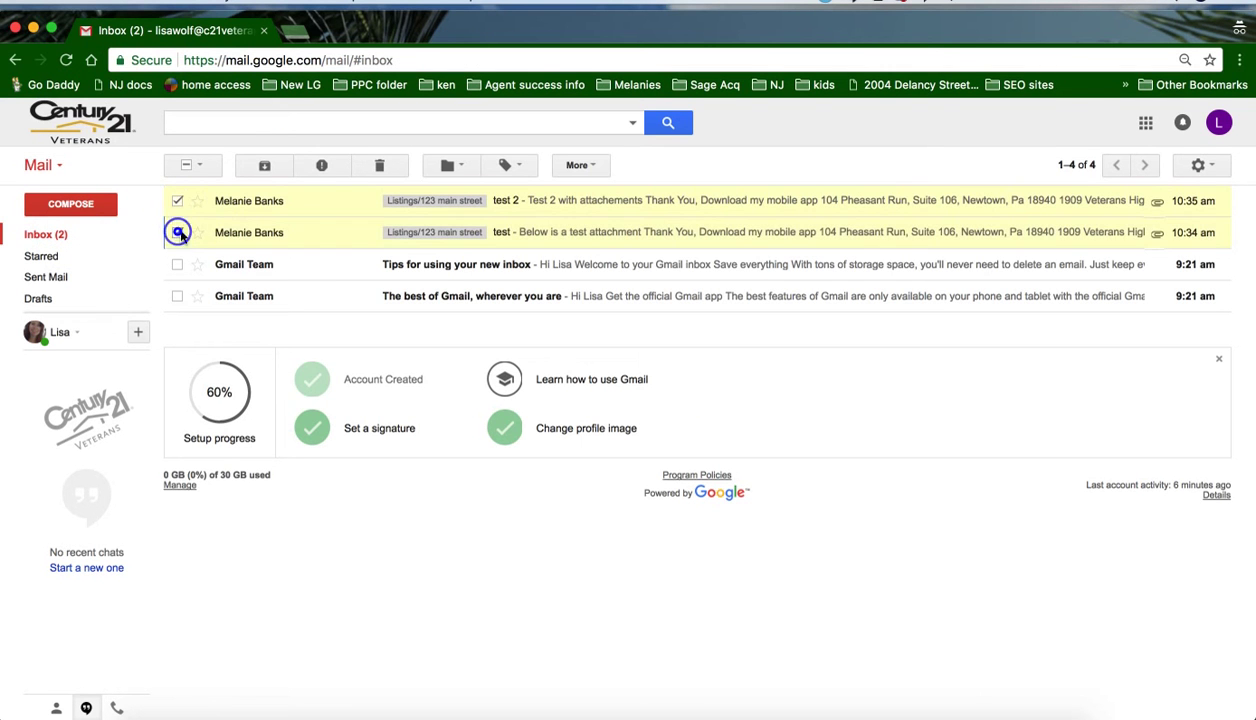
click(265, 170)
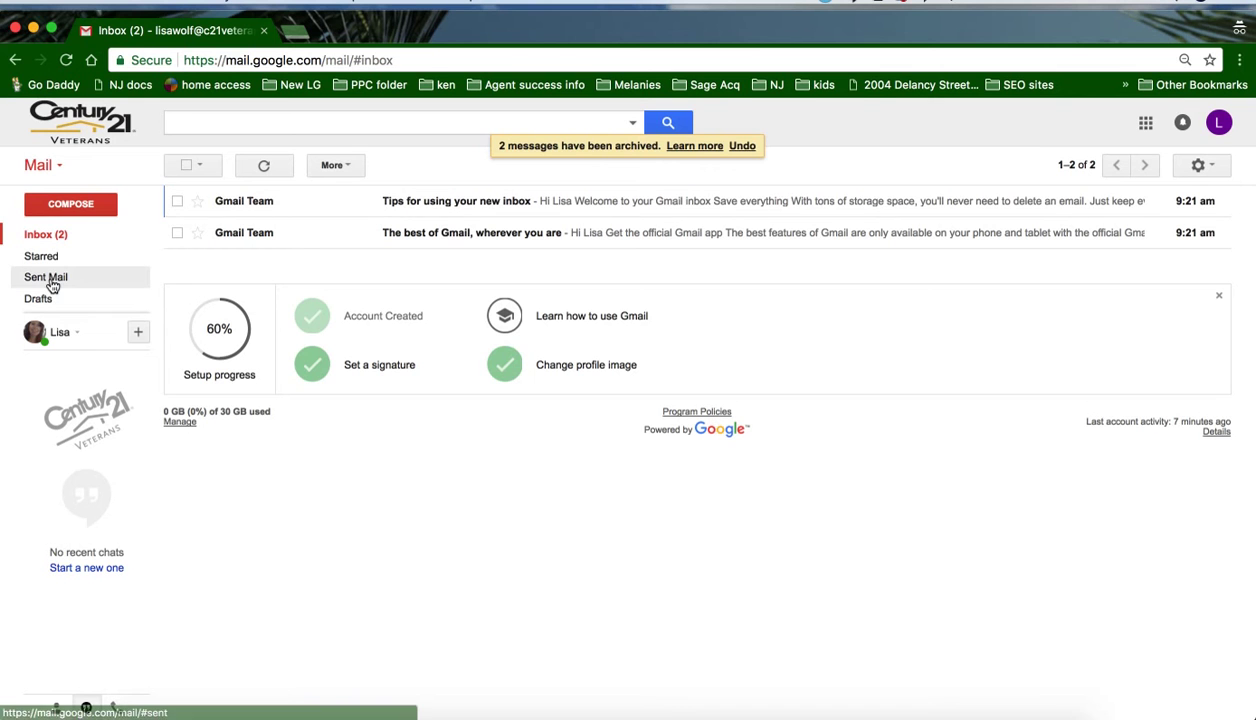
Step: View the archived emails under the 123 main street label and return to the inbox
mouse_move(48, 318)
click(57, 342)
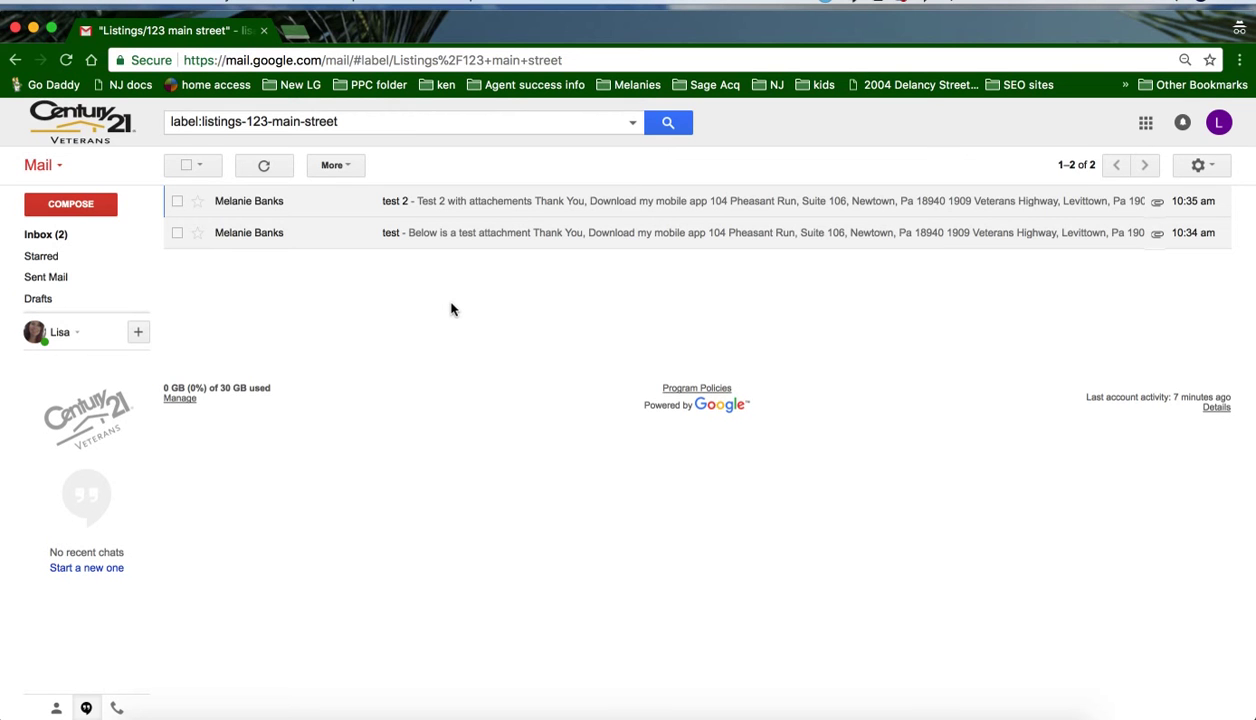
click(45, 234)
Step: Start a new message with a Bcc field, look at the contact groups selectable as Bcc recipients, and close the message unsent
mouse_move(104, 200)
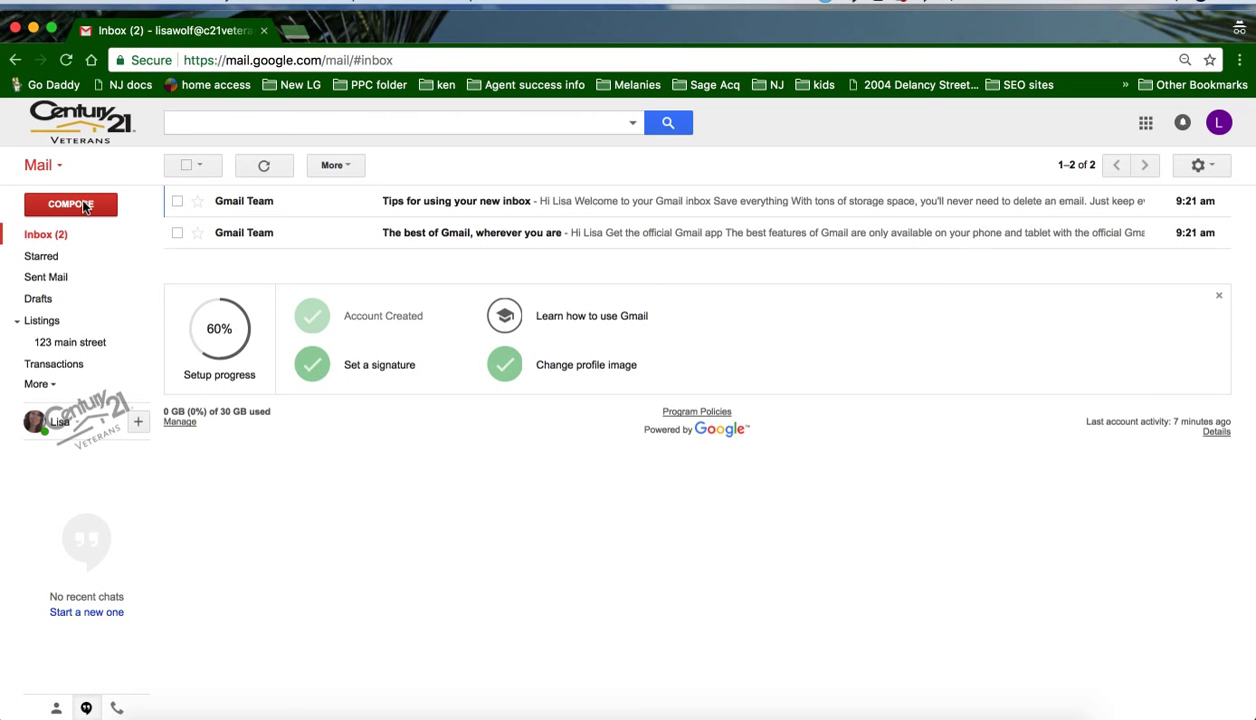
click(86, 207)
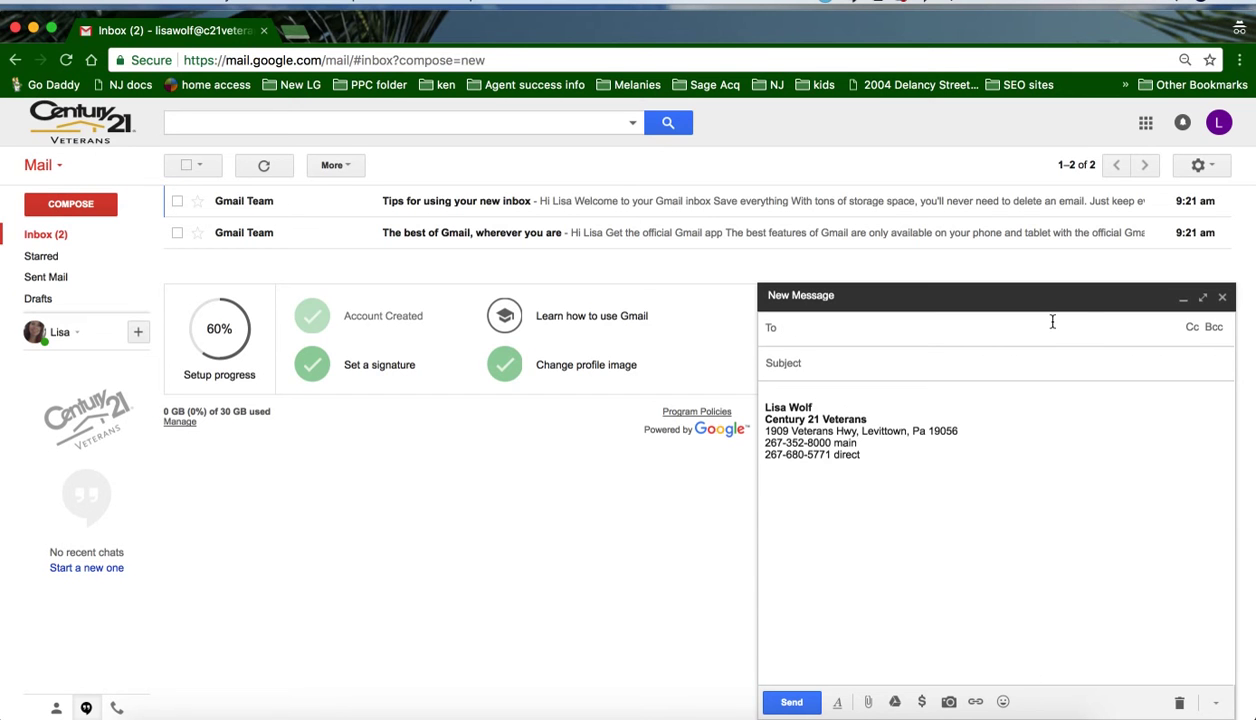
click(1214, 329)
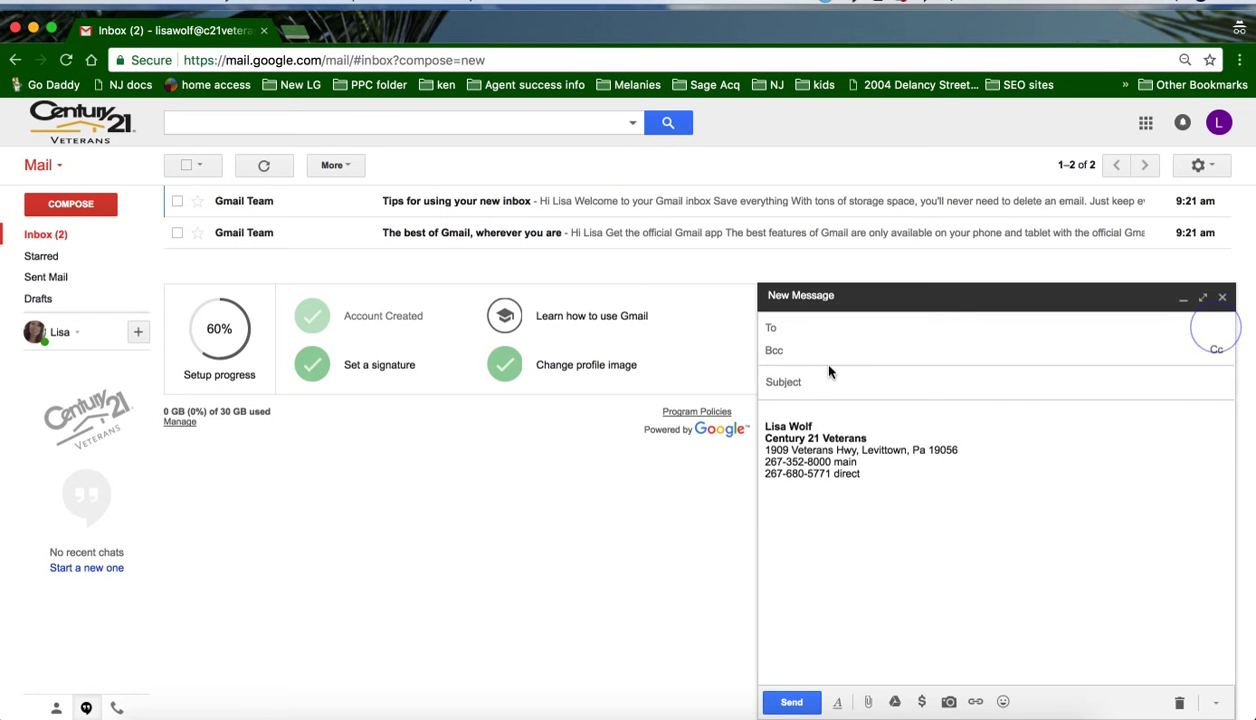
click(773, 352)
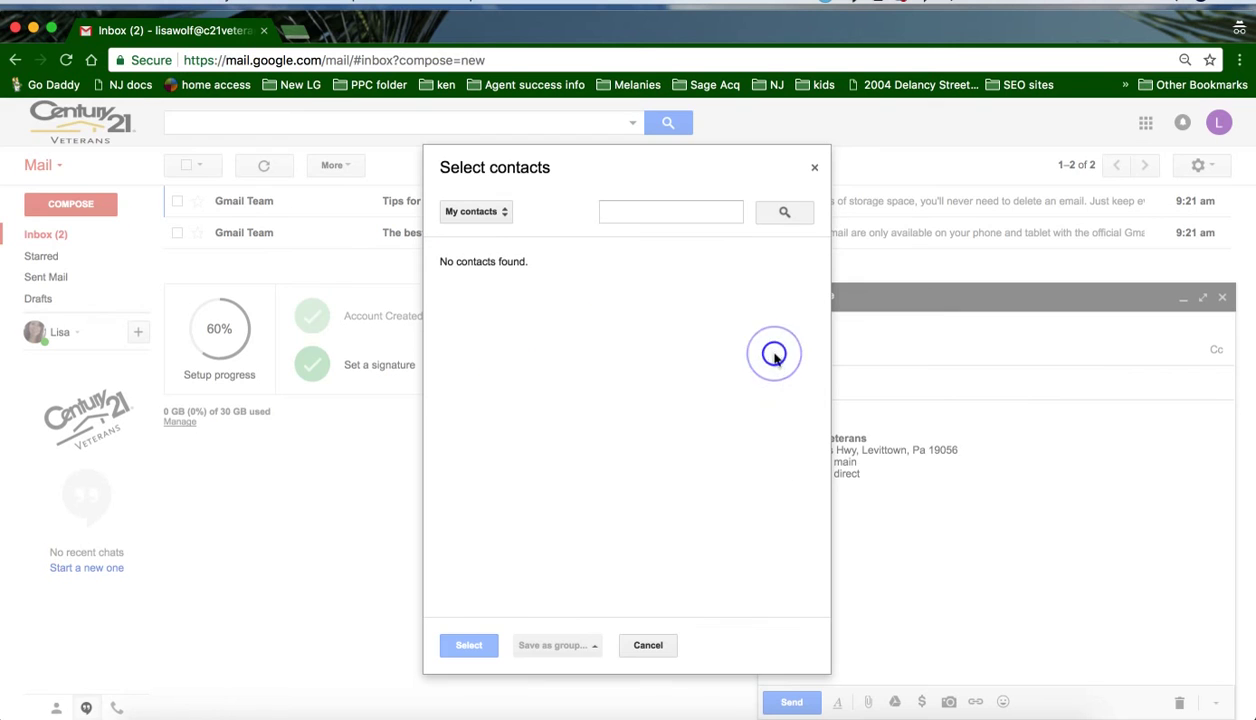
click(490, 211)
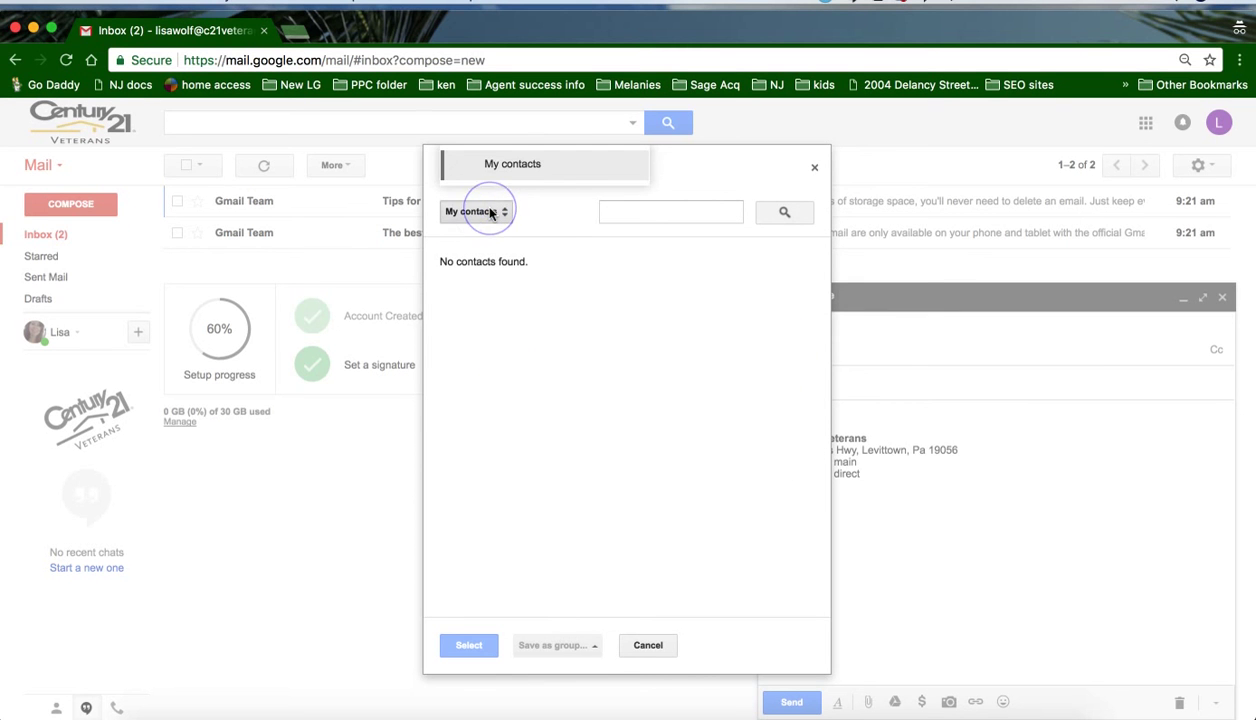
click(497, 212)
click(502, 213)
click(507, 213)
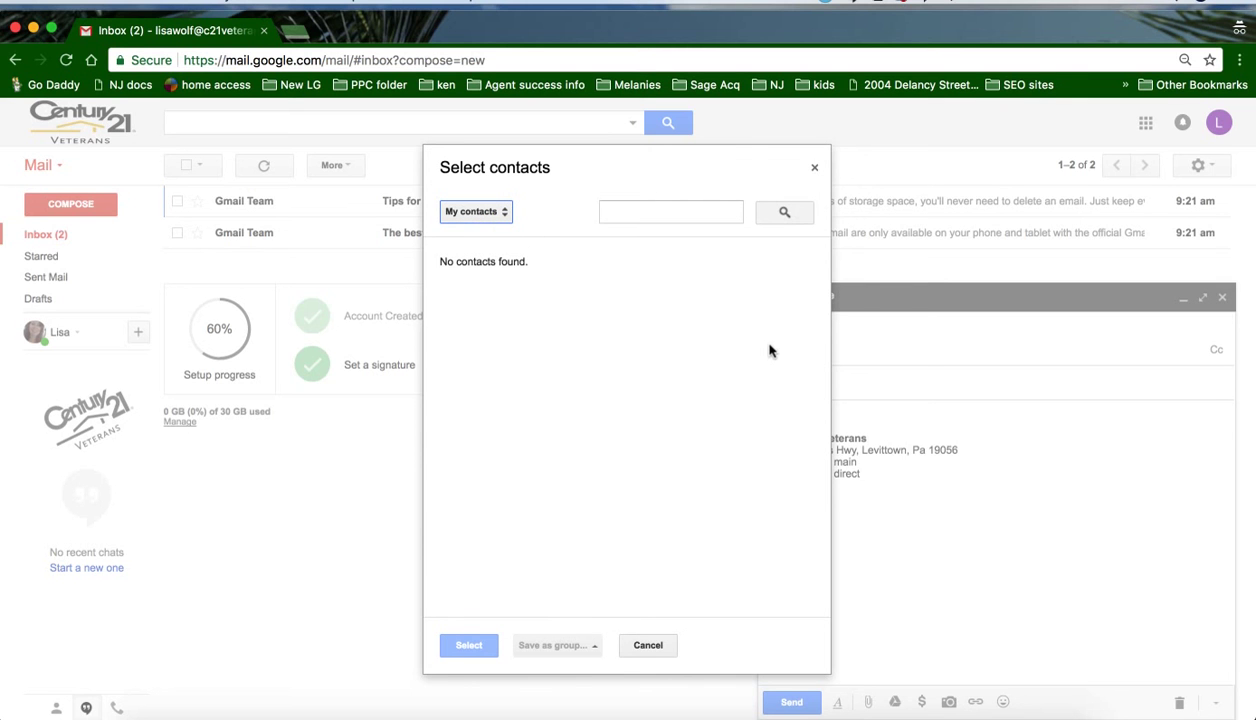
click(500, 213)
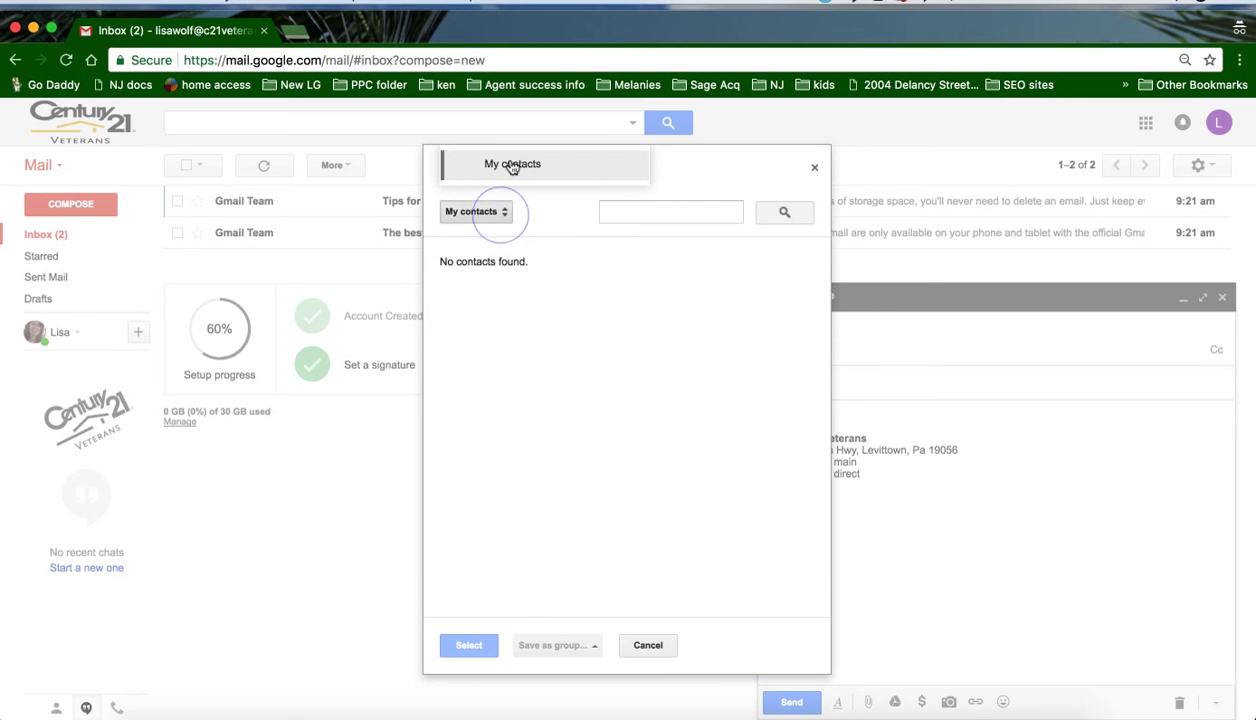
click(504, 213)
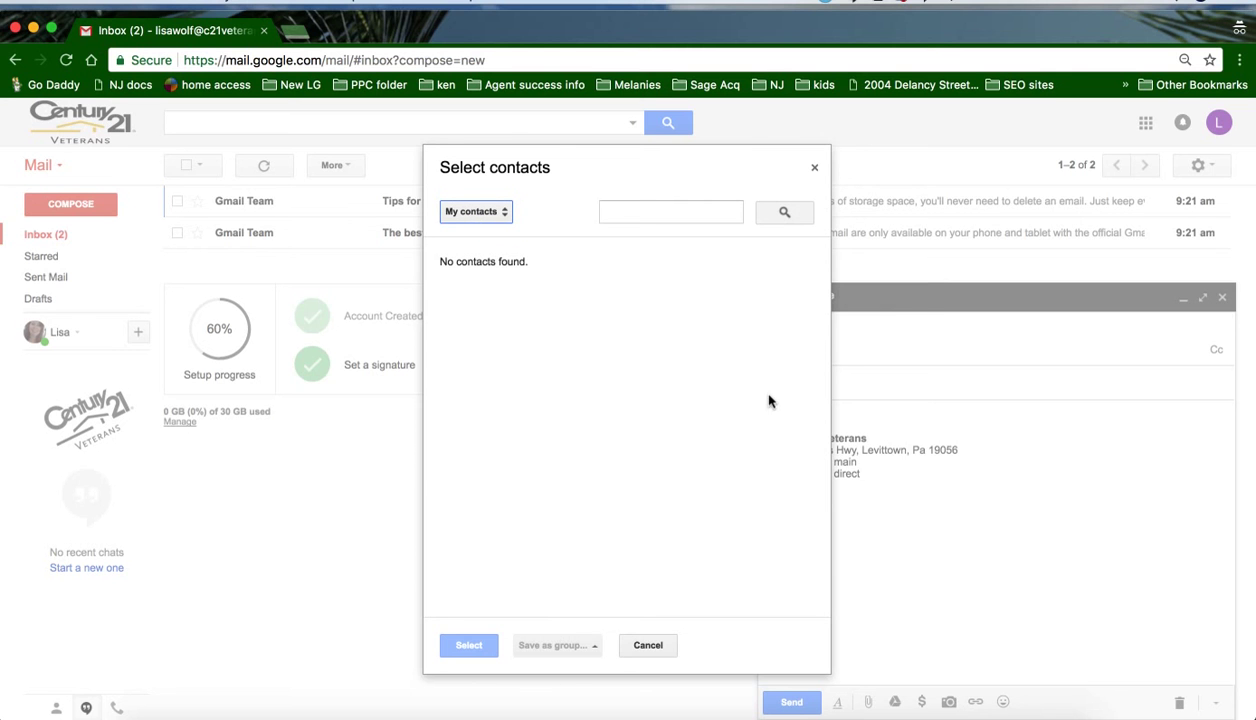
click(814, 167)
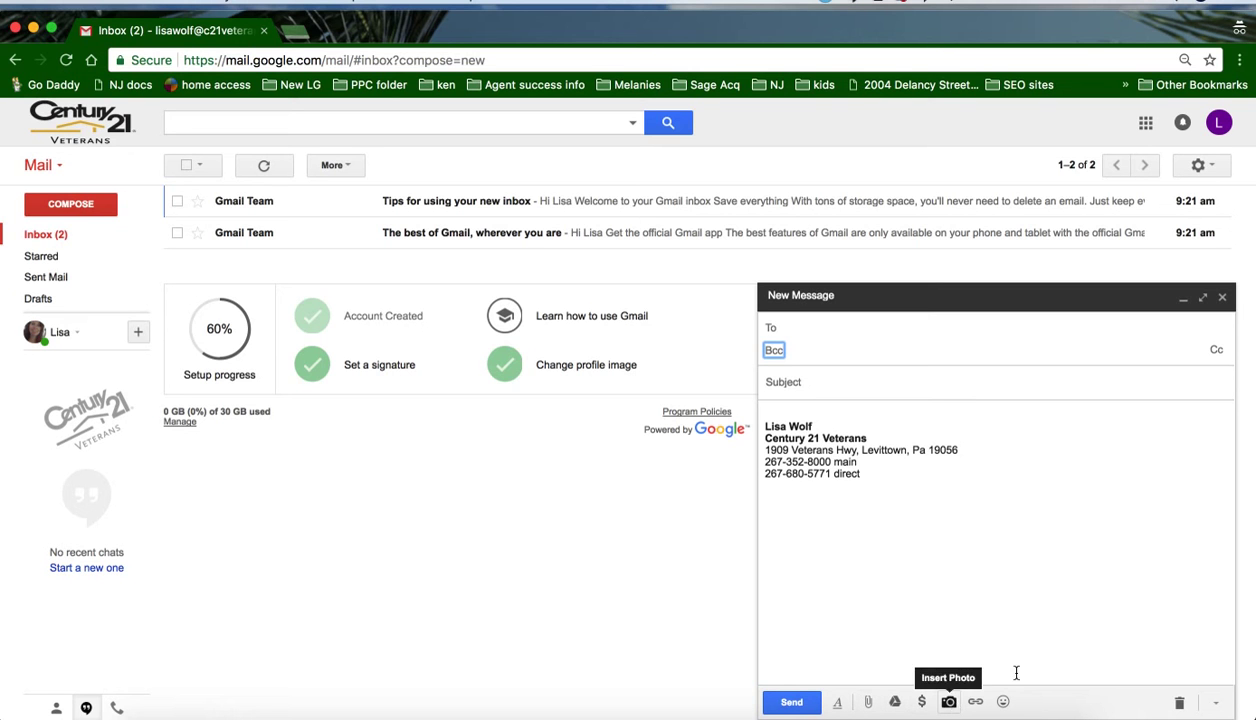
click(1224, 298)
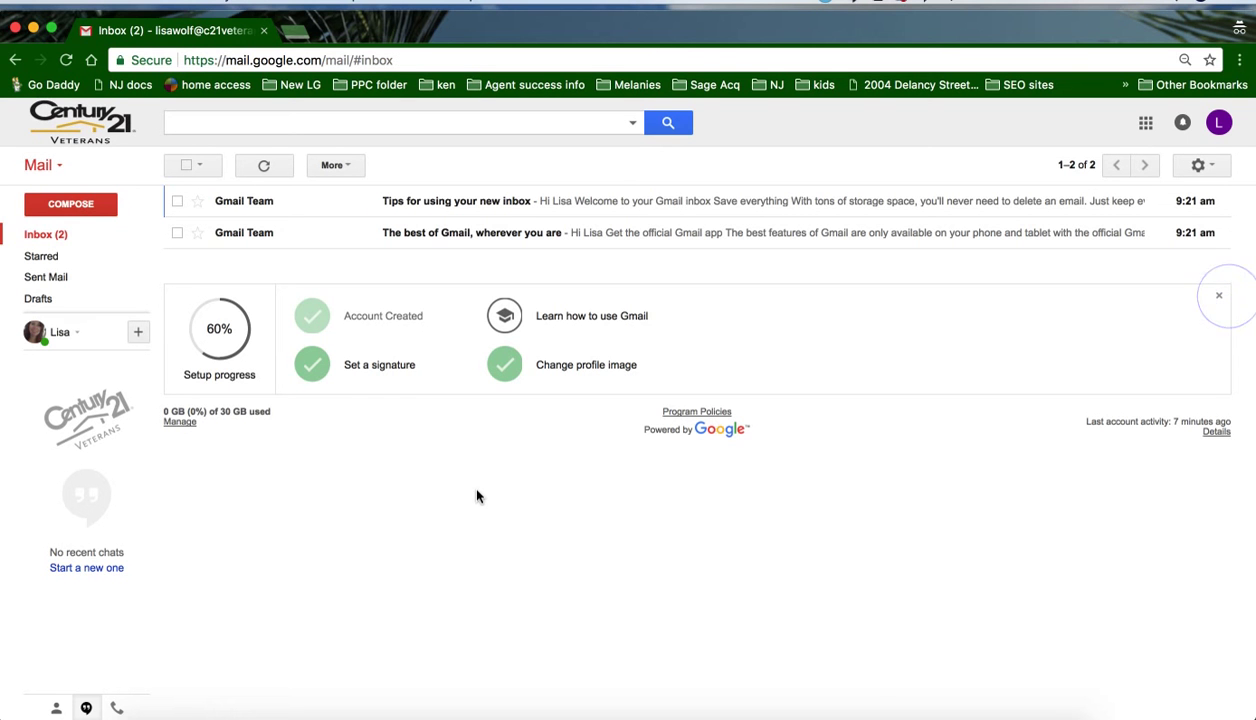